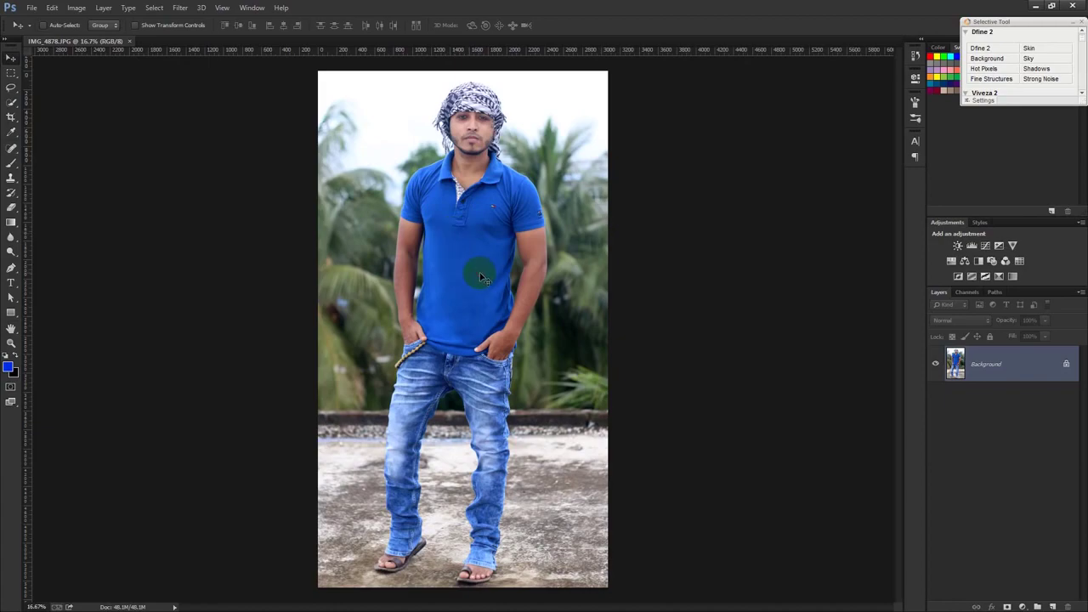
Zoom in on the blue shirt and add an empty Layer 1 above the Background
scroll(427, 231, up, 1)
scroll(427, 231, up, 1)
scroll(426, 232, up, 1)
scroll(427, 234, up, 1)
scroll(427, 232, down, 1)
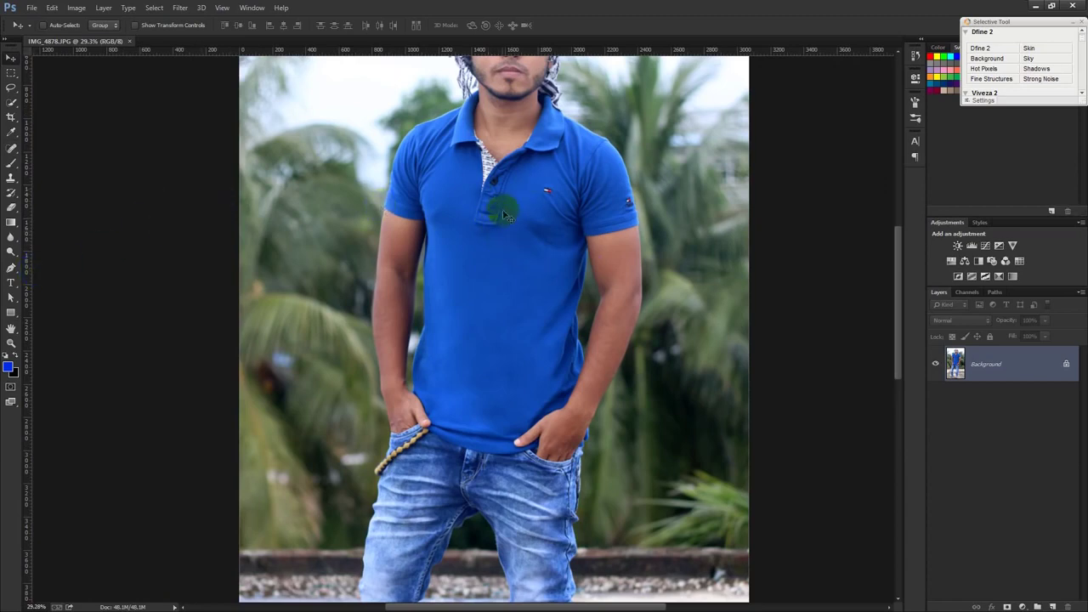
scroll(486, 226, up, 1)
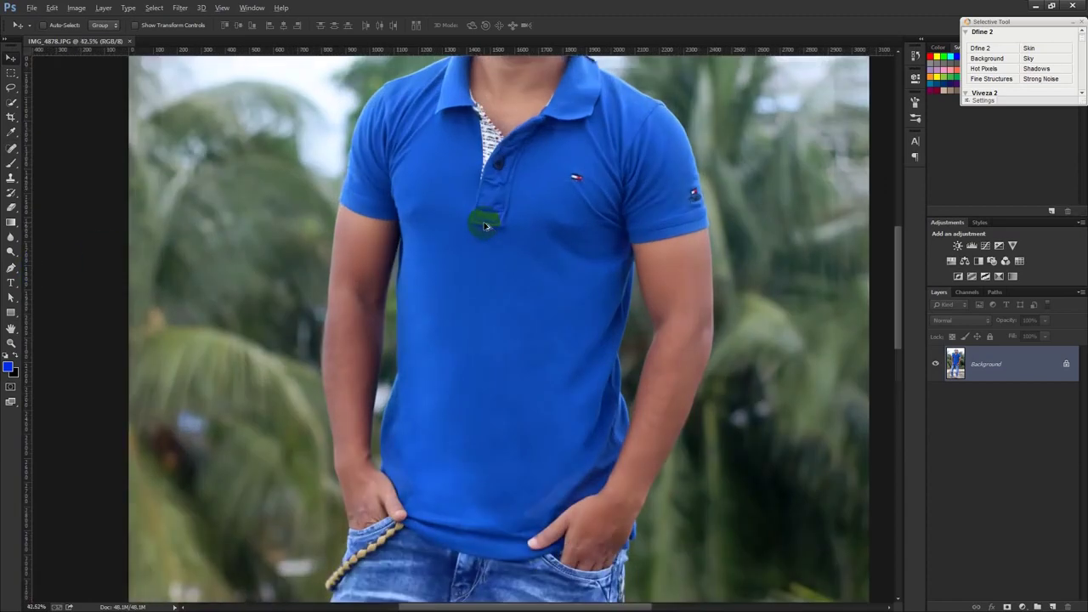
scroll(485, 226, up, 1)
scroll(486, 226, down, 4)
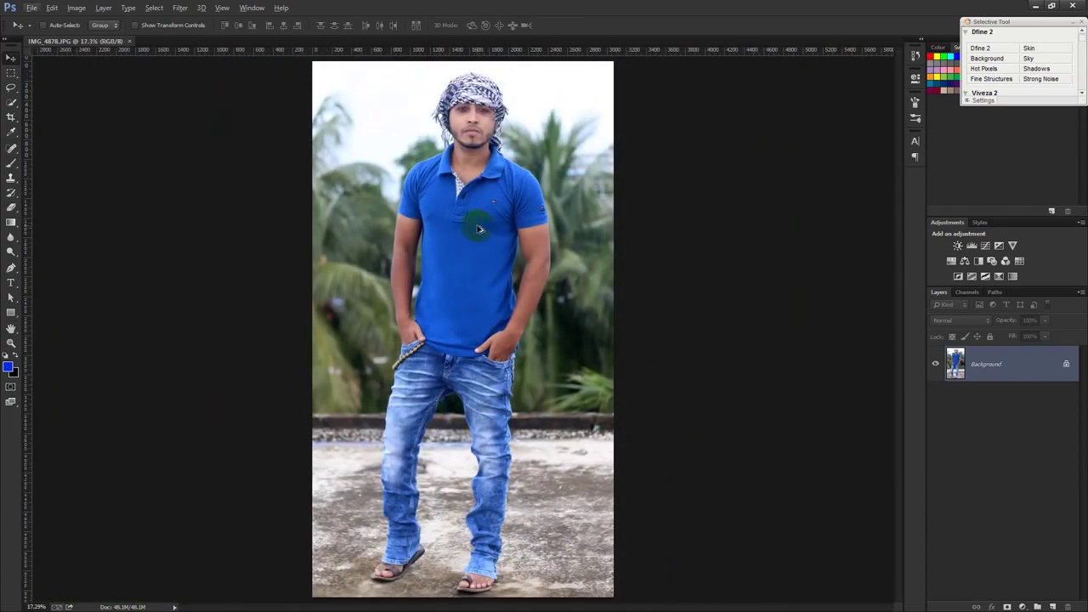
click(1051, 605)
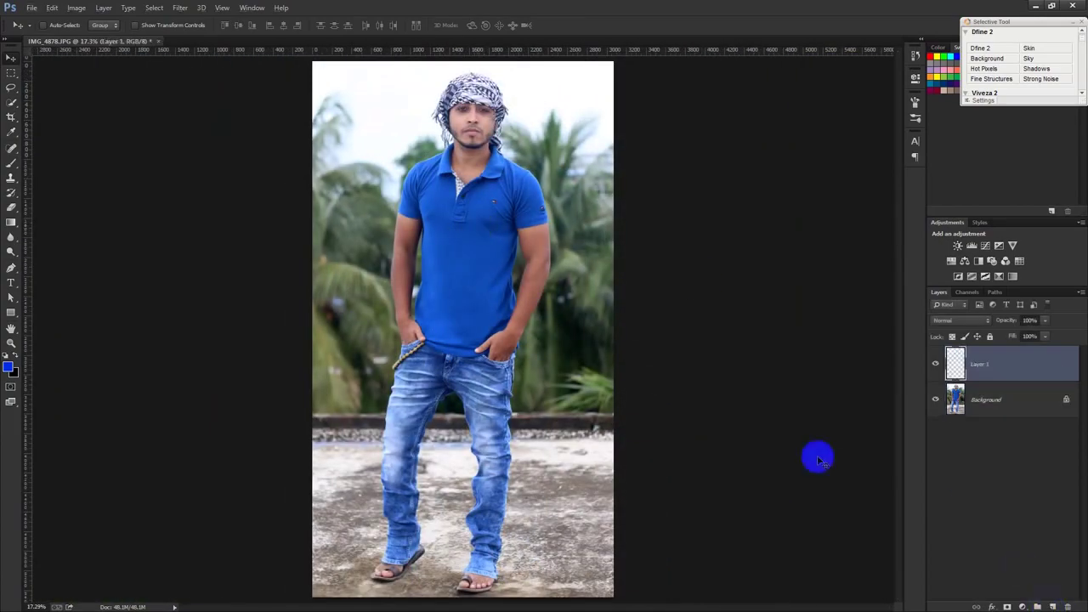
Set the foreground colour to an interim yellow
click(11, 367)
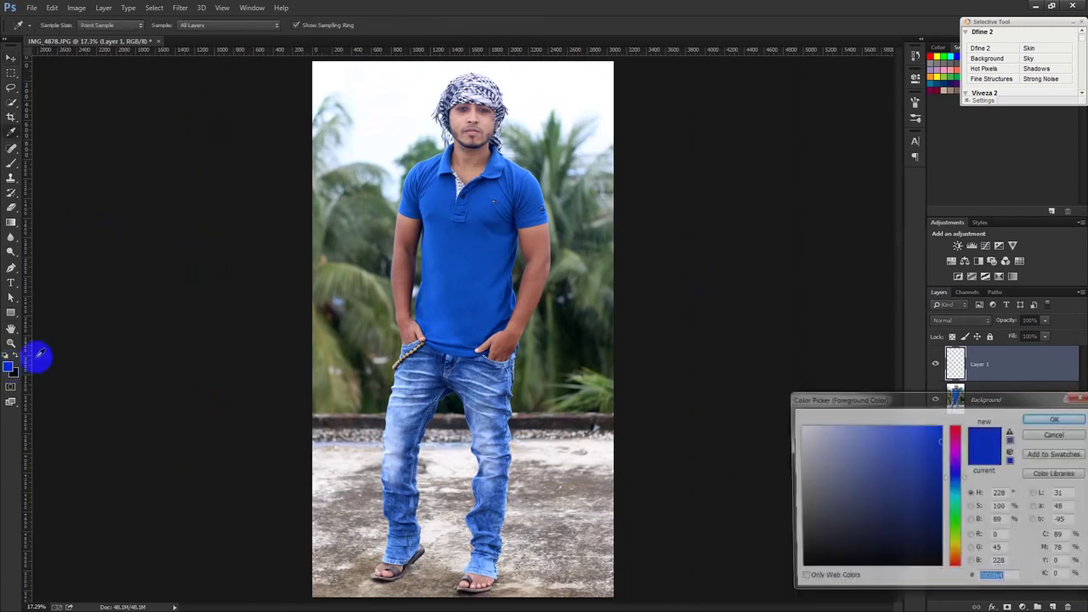
click(950, 551)
drag(923, 472, 940, 427)
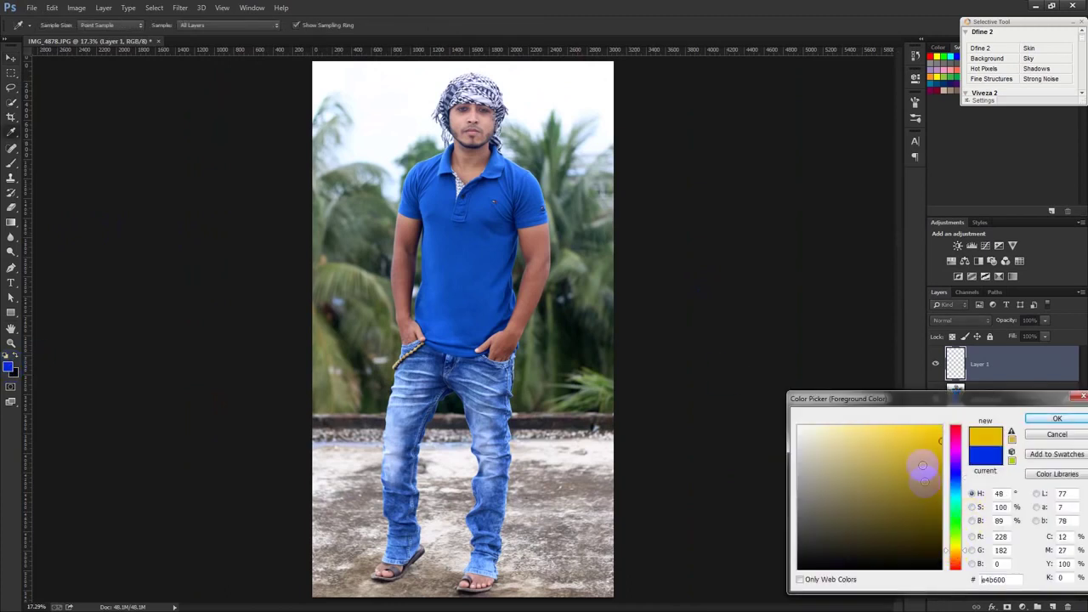
click(1042, 424)
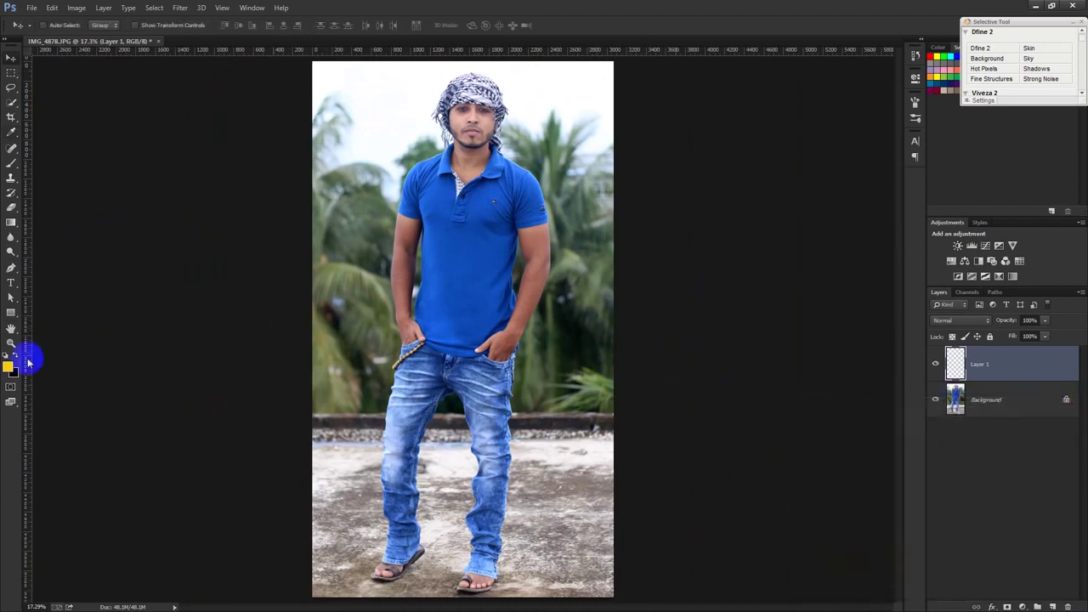
Change the foreground colour to pink ff0066
click(8, 367)
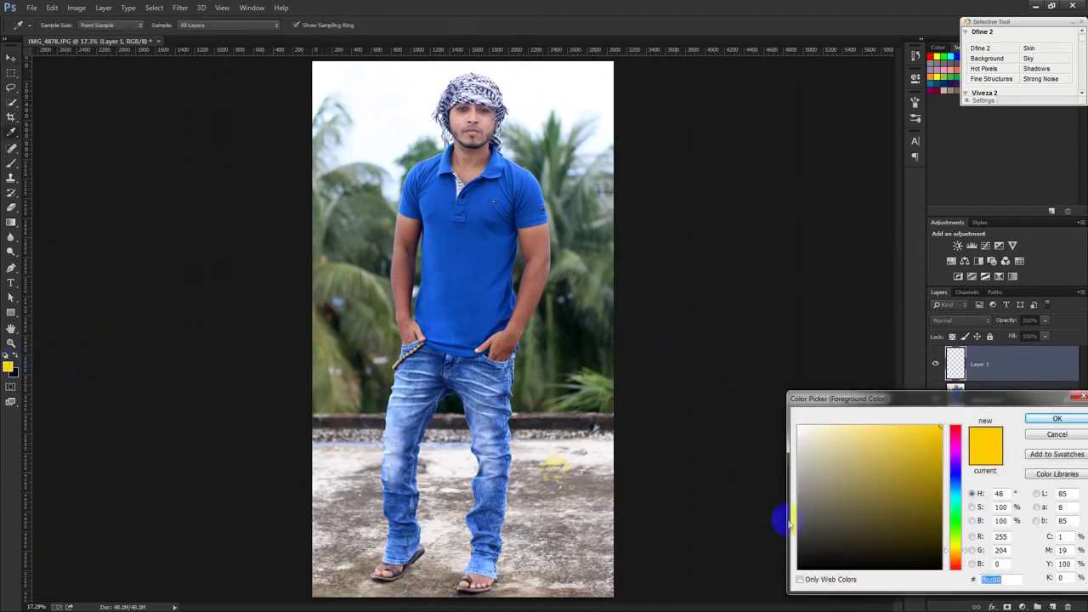
click(955, 438)
click(1041, 418)
key(v)
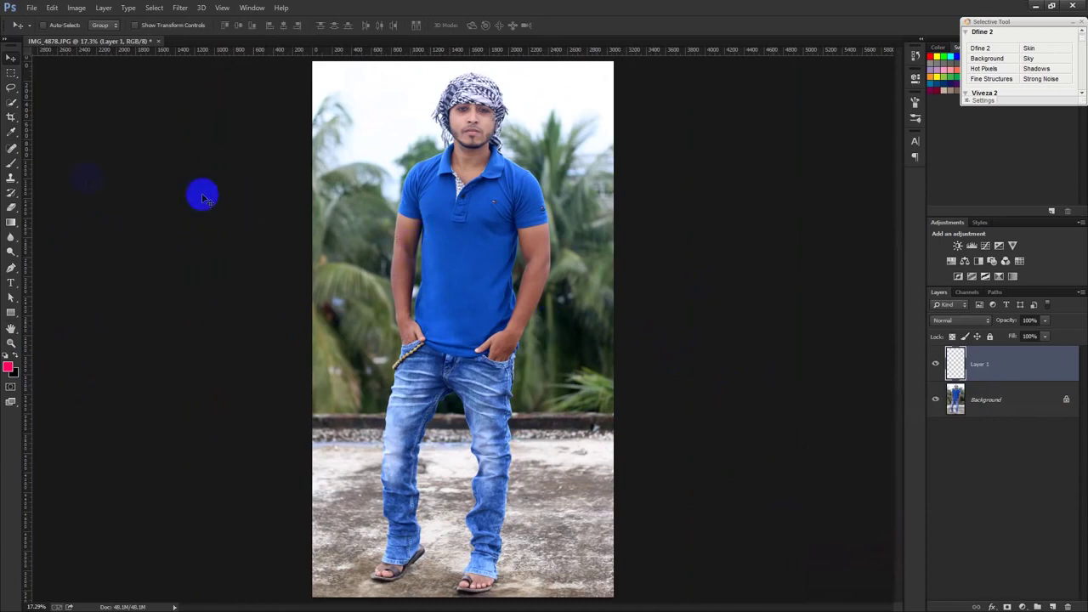
Paint pink brush strokes on Layer 1 down the shirt and toward the collar
right_click(9, 167)
click(59, 159)
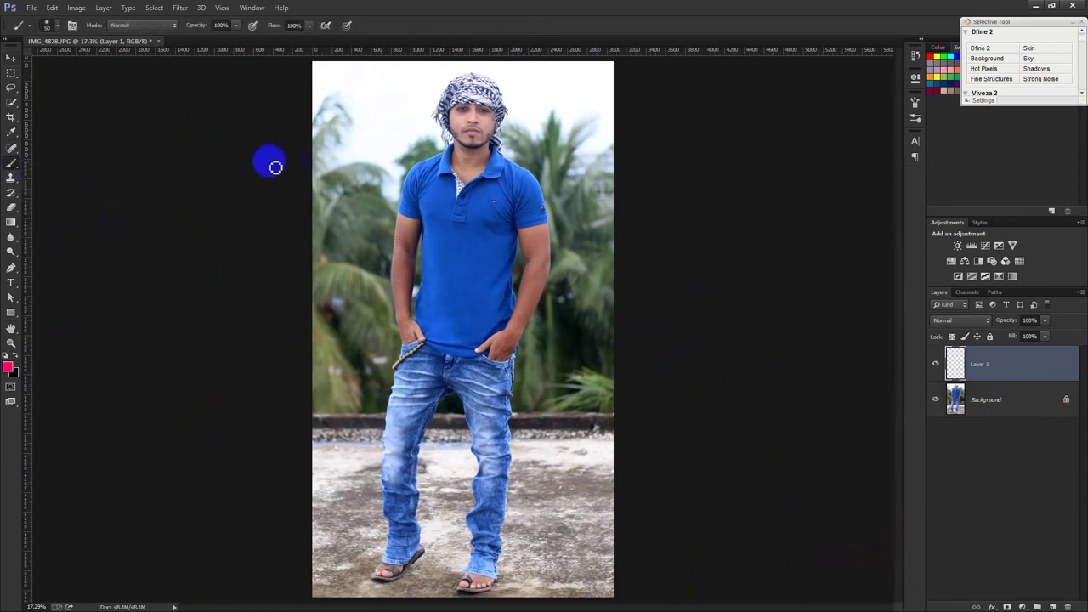
scroll(477, 202, up, 2)
right_click(487, 294)
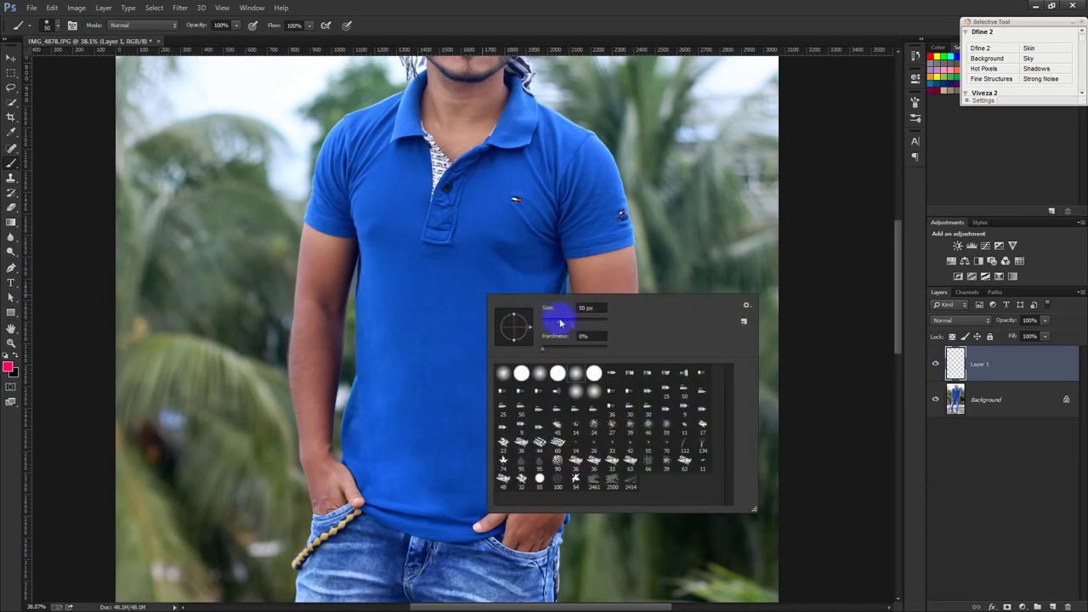
click(432, 366)
mouse_move(432, 342)
mouse_down()
mouse_move(434, 409)
mouse_move(542, 239)
mouse_move(525, 255)
mouse_up()
mouse_move(570, 228)
mouse_down()
mouse_move(571, 157)
mouse_move(500, 214)
mouse_move(476, 264)
mouse_move(413, 237)
mouse_move(422, 242)
mouse_up()
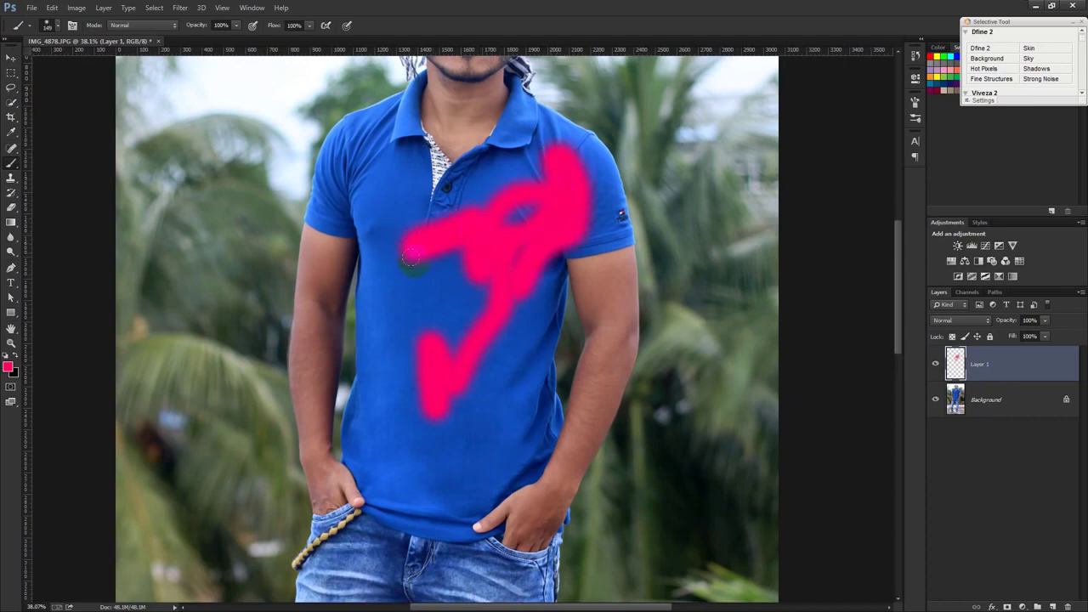
Set the paint layer to Color blend, tint sleeve and hem pink, then delete it
click(958, 320)
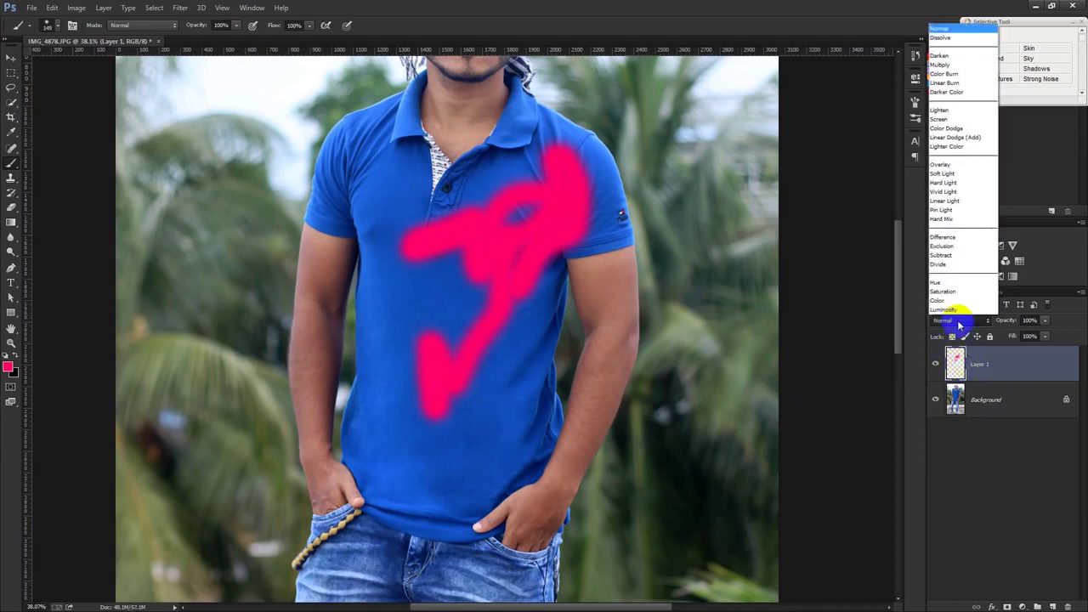
click(947, 301)
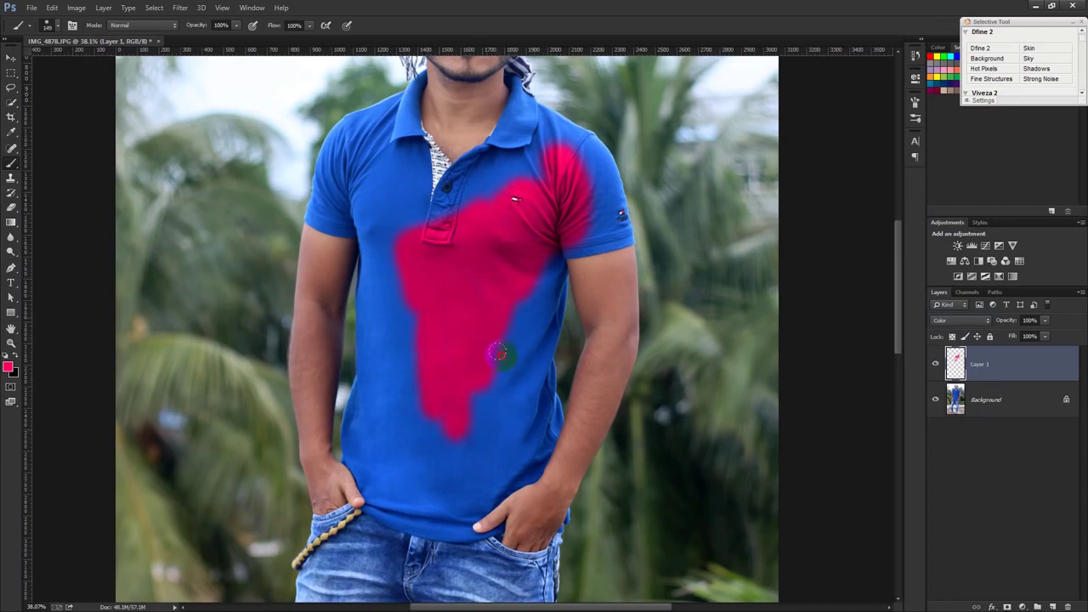
mouse_move(558, 244)
mouse_down()
mouse_move(588, 199)
mouse_move(521, 167)
mouse_move(456, 234)
mouse_move(455, 188)
mouse_move(513, 132)
mouse_up()
drag(437, 519, 407, 502)
drag(371, 227, 347, 193)
mouse_move(378, 146)
mouse_down()
mouse_move(393, 175)
mouse_move(369, 213)
mouse_move(402, 201)
mouse_up()
key(Delete)
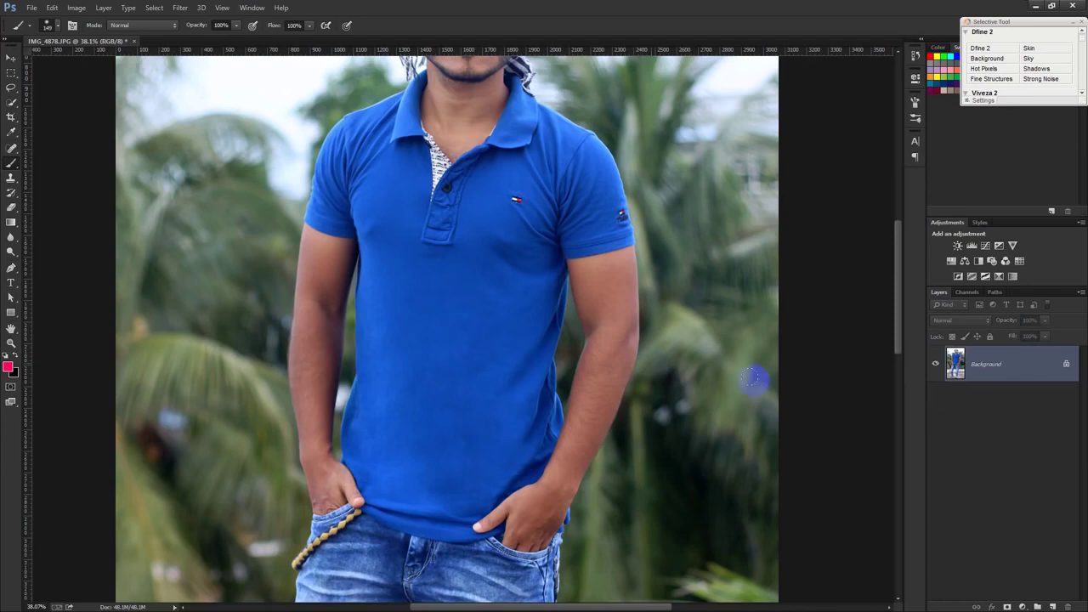
Add a pink Solid Color fill layer blending as Color
click(1022, 606)
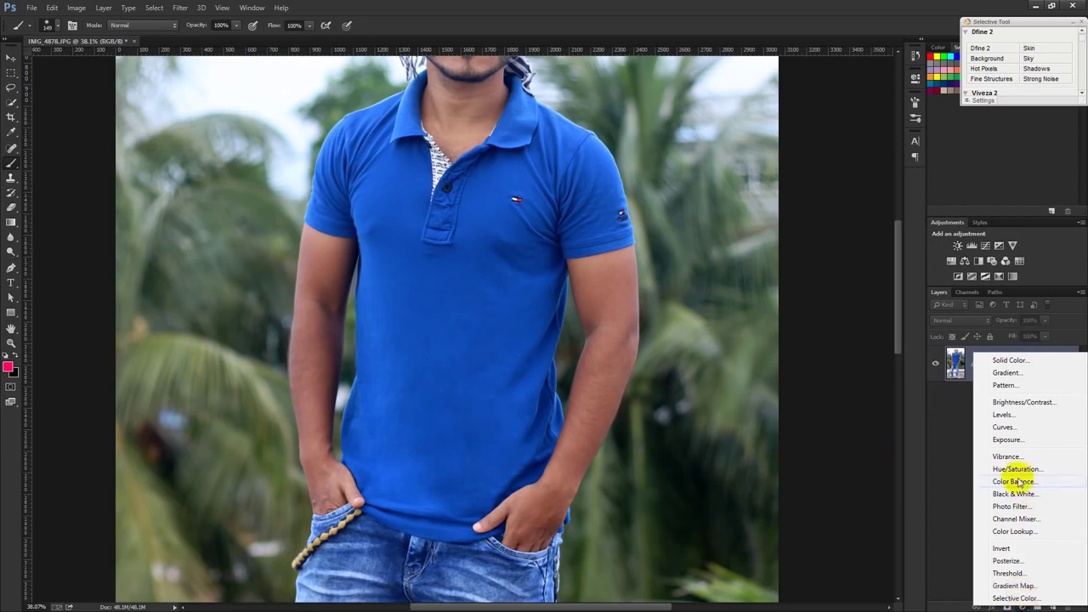
click(1011, 360)
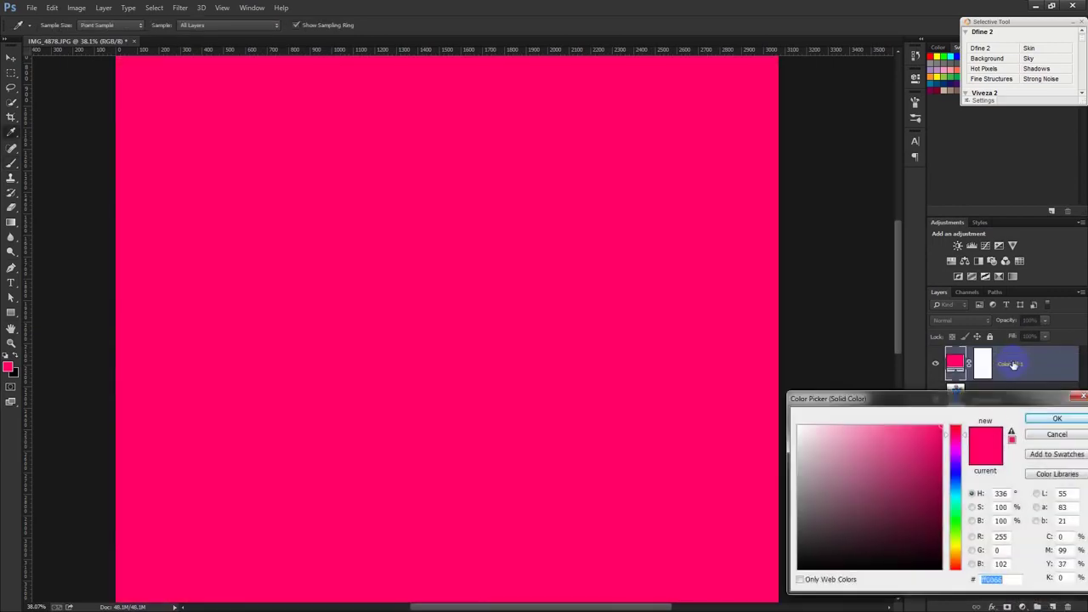
click(1037, 420)
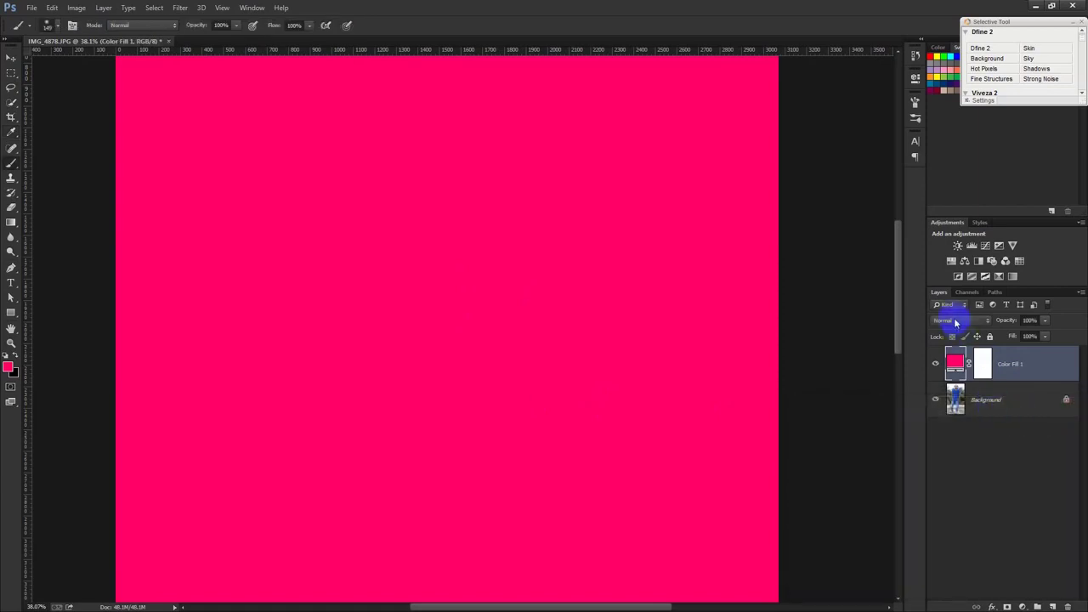
click(955, 320)
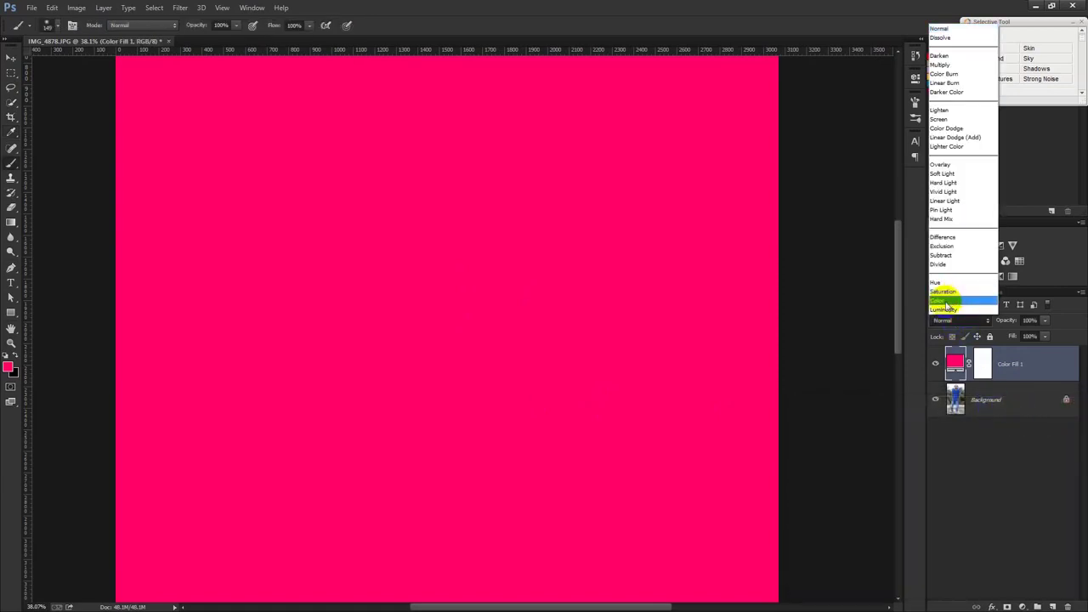
click(942, 302)
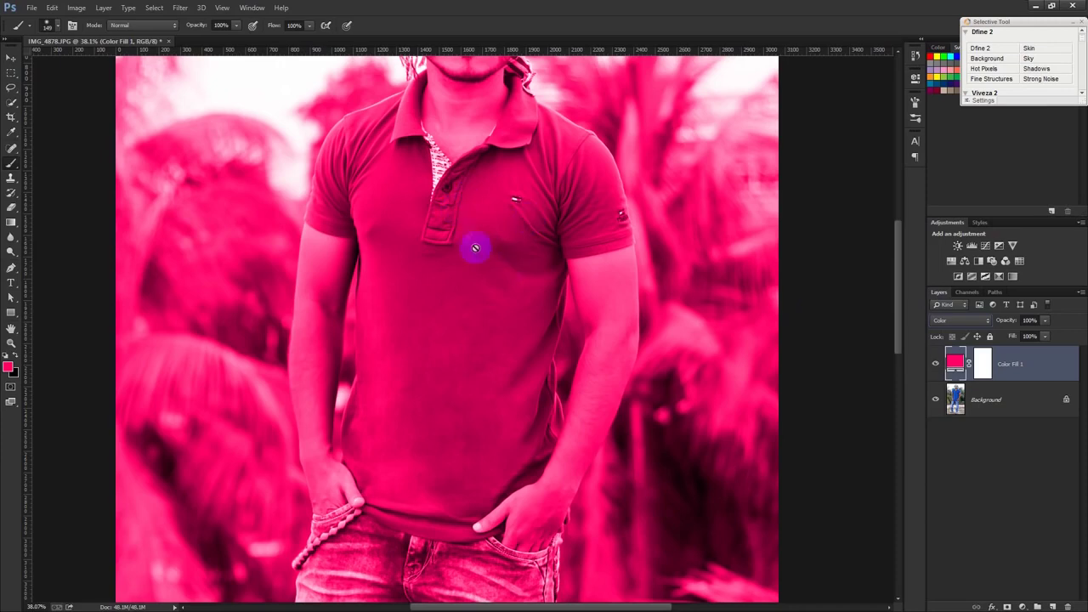
Fill the Color Fill 1 mask with black to hide the pink tint
click(981, 366)
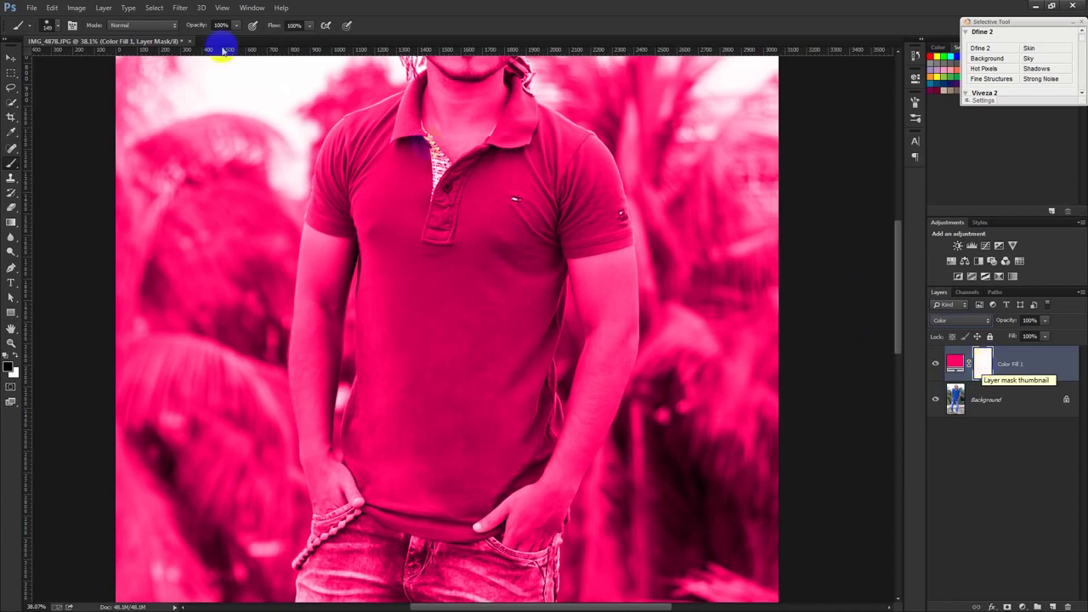
click(52, 8)
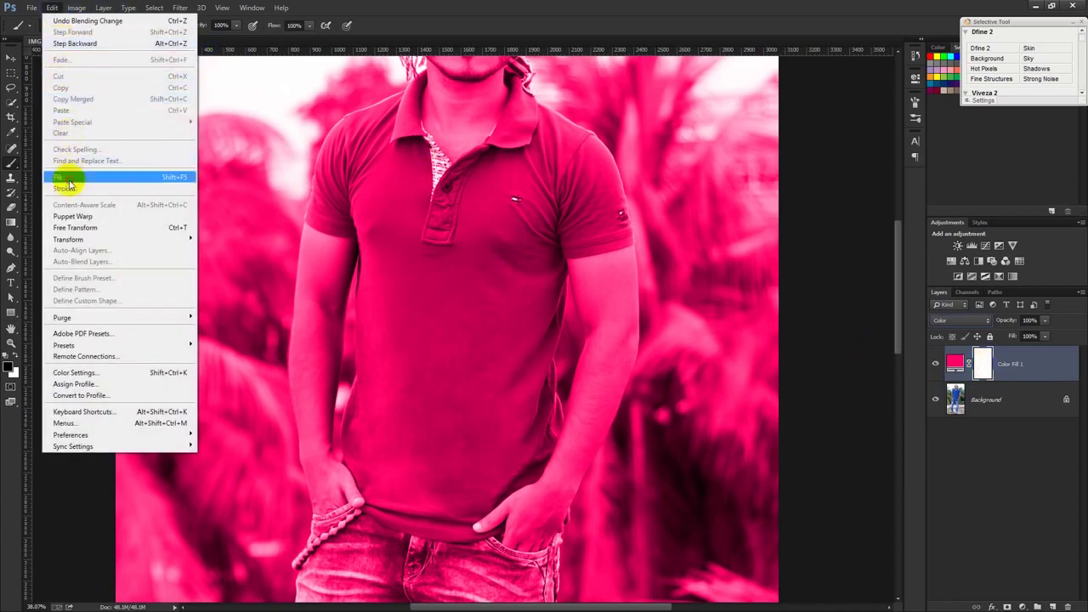
click(71, 176)
click(525, 185)
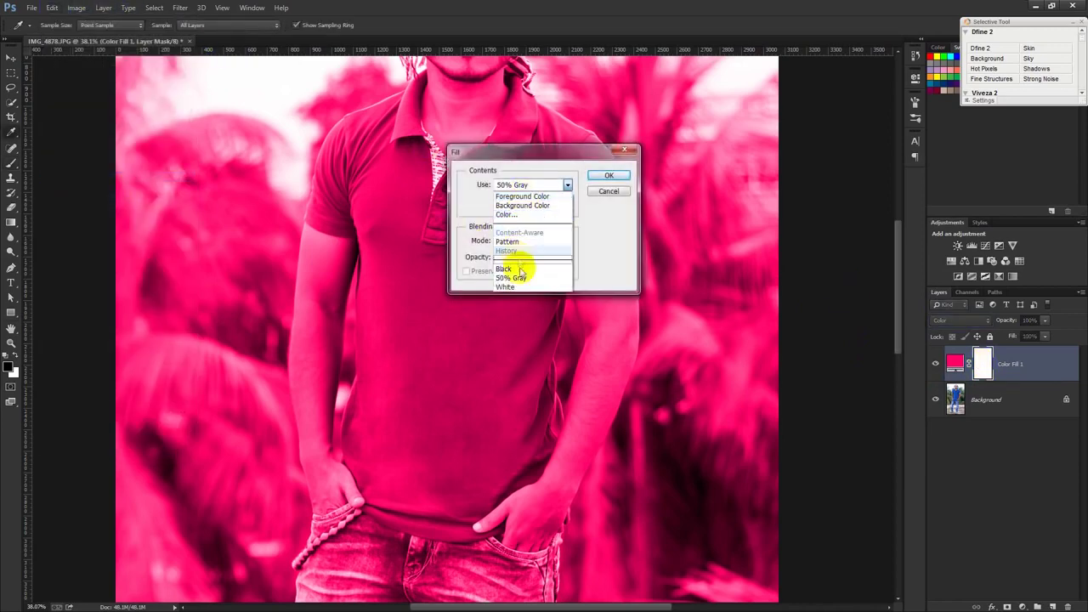
click(505, 262)
click(609, 177)
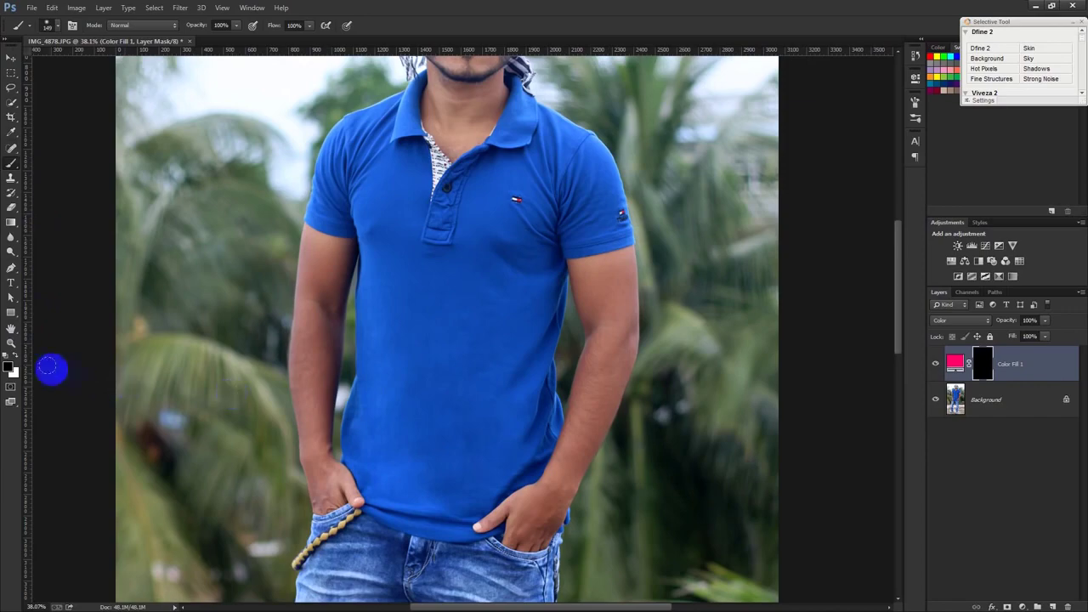
click(14, 356)
Reveal pink on the lower shirt, sleeve hem, upper arm and shoulder
click(404, 403)
drag(395, 353, 413, 391)
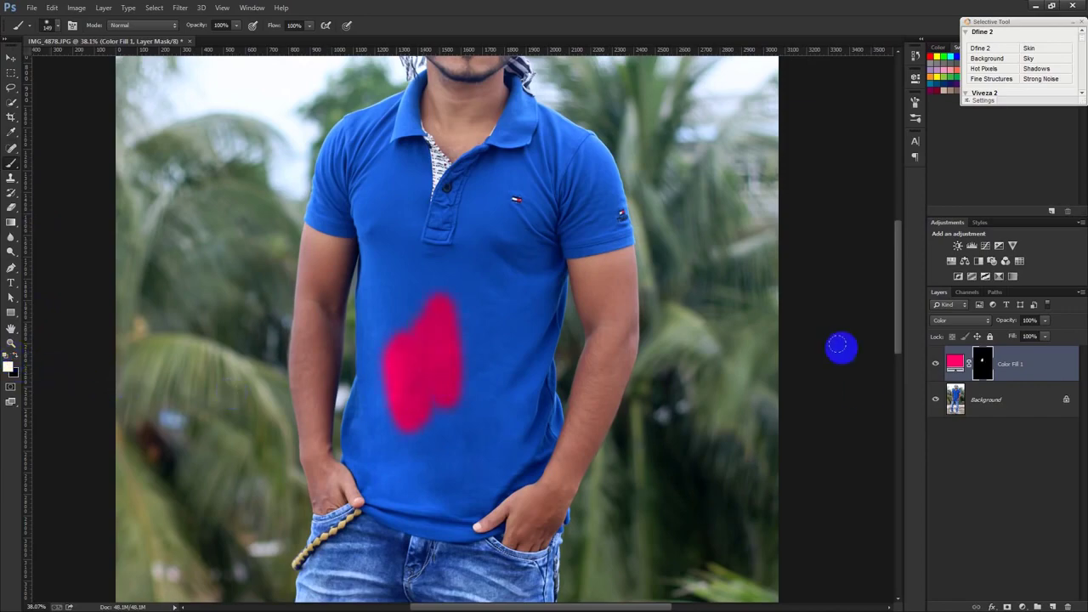
mouse_move(377, 354)
mouse_down()
mouse_move(499, 403)
mouse_move(507, 450)
mouse_up()
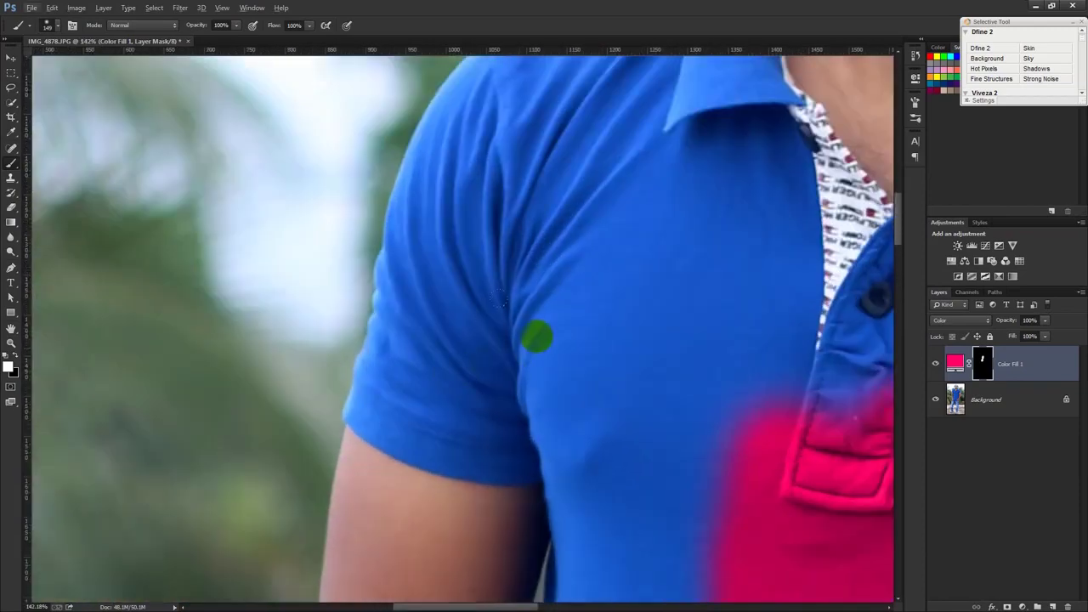
click(558, 435)
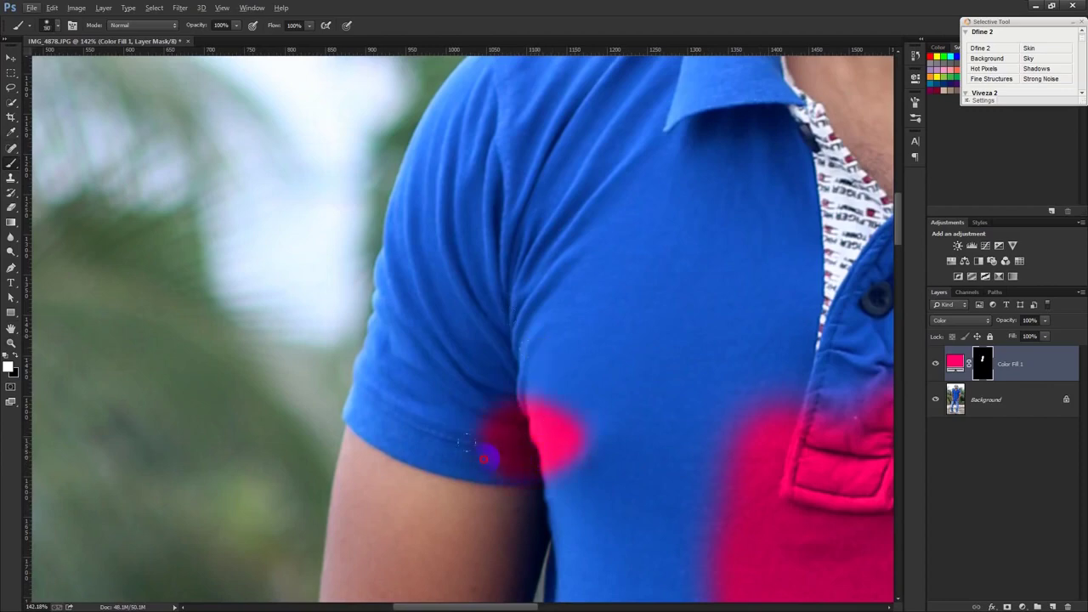
drag(429, 442, 389, 308)
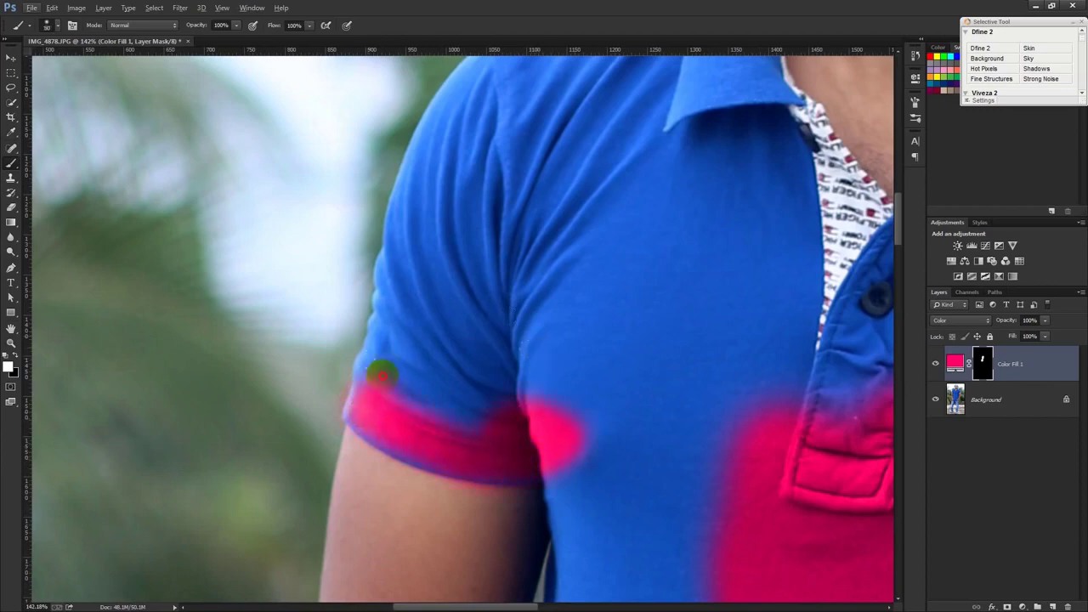
drag(390, 307, 436, 122)
scroll(433, 318, up, 3)
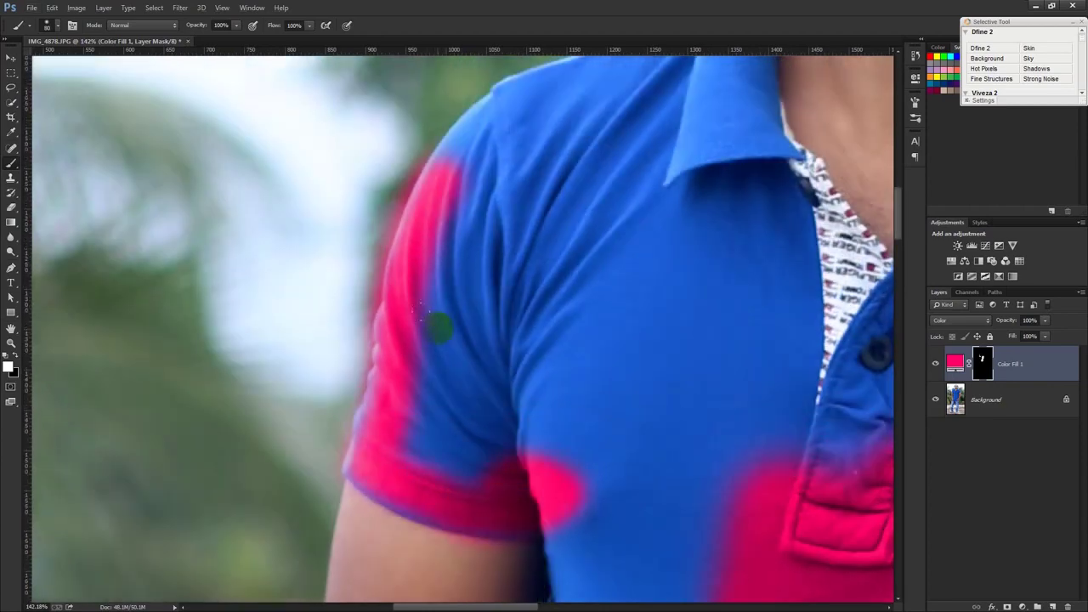
mouse_move(444, 237)
mouse_down()
mouse_move(515, 151)
mouse_move(665, 88)
mouse_move(657, 172)
mouse_up()
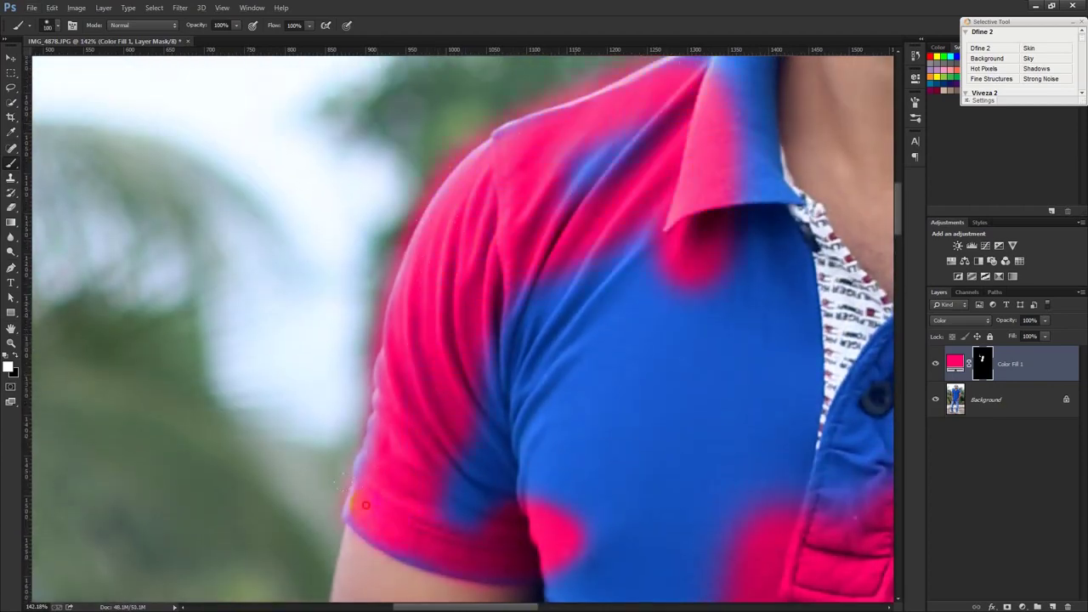
Paint pink over the sleeve seam, collar tip and area beside the collar
drag(424, 546, 428, 443)
mouse_move(510, 387)
mouse_down()
mouse_move(524, 258)
mouse_move(619, 180)
mouse_up()
scroll(645, 151, up, 3)
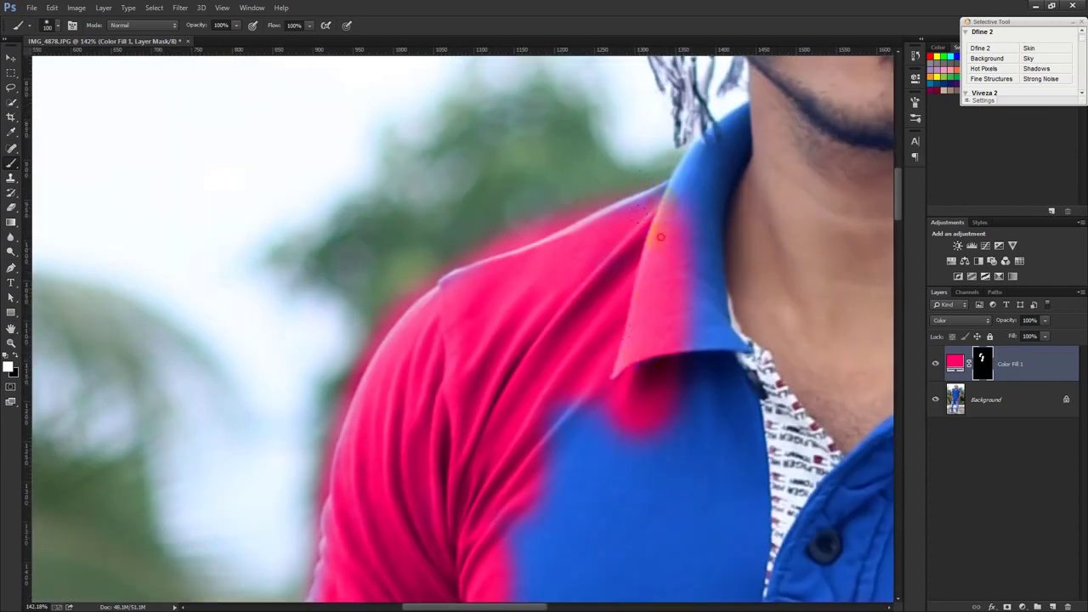
drag(733, 125, 708, 134)
mouse_move(689, 265)
mouse_down()
mouse_move(702, 359)
mouse_move(729, 369)
mouse_move(705, 437)
mouse_up()
drag(538, 517, 516, 226)
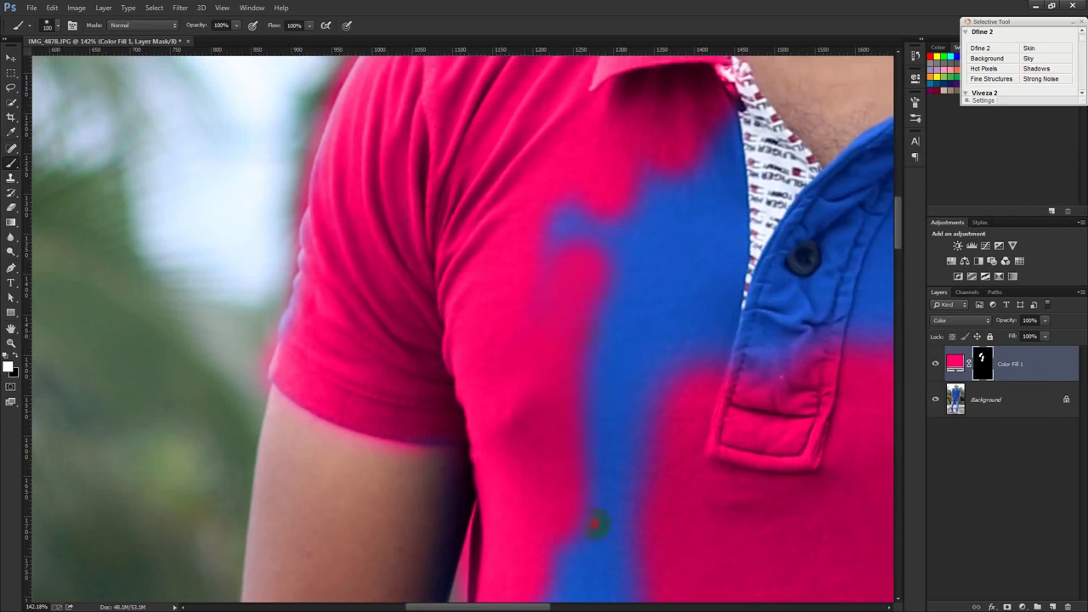
mouse_move(640, 208)
mouse_down()
mouse_move(687, 126)
mouse_move(710, 149)
mouse_move(705, 320)
mouse_move(726, 287)
mouse_up()
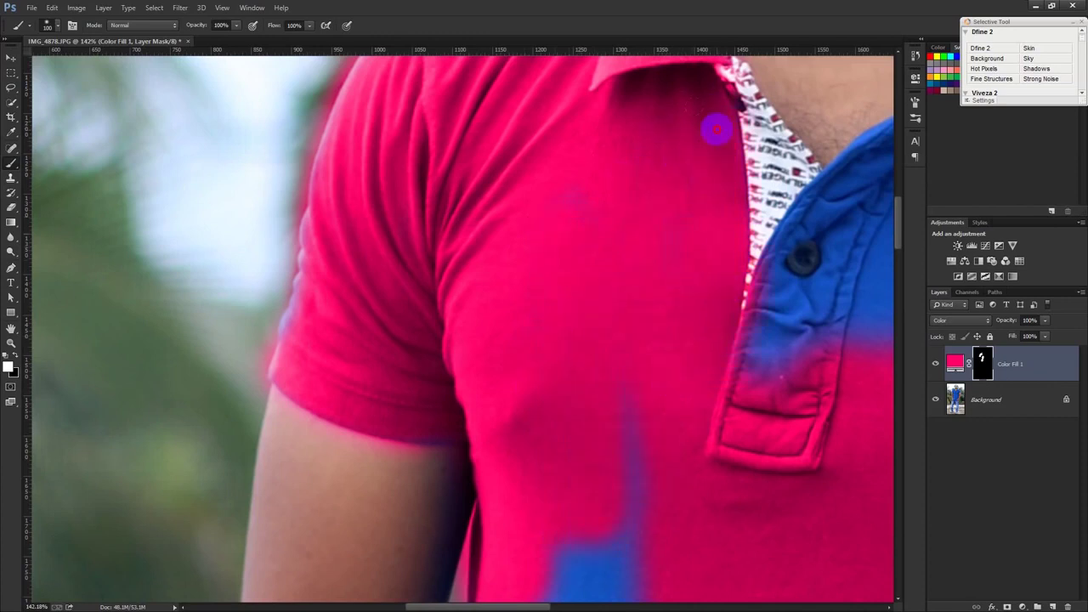
Paint pink over the placket, upper collar and right shoulder
drag(654, 359, 479, 187)
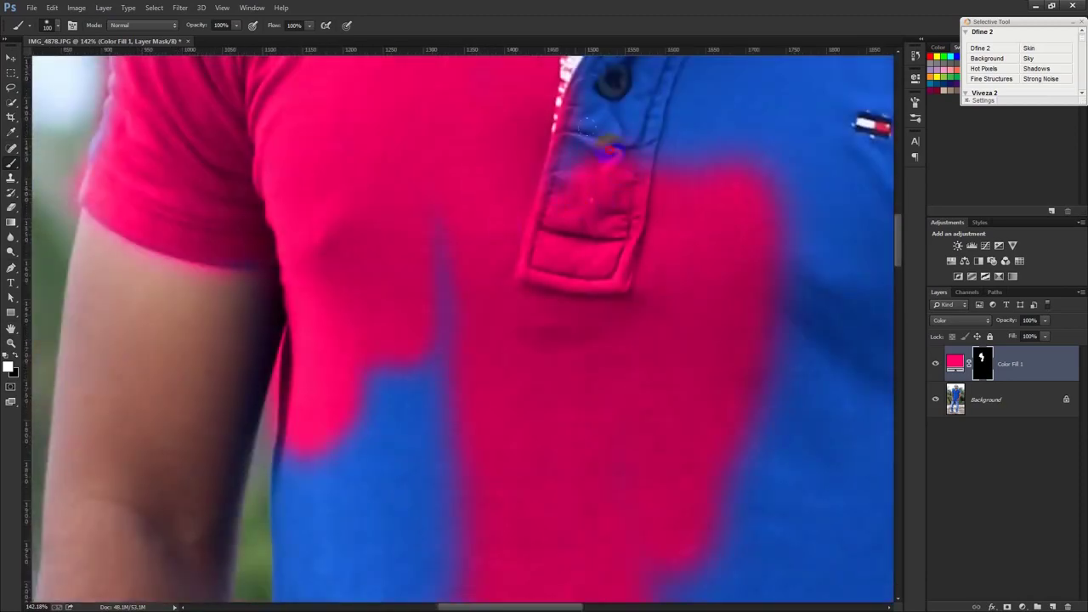
drag(619, 239, 604, 334)
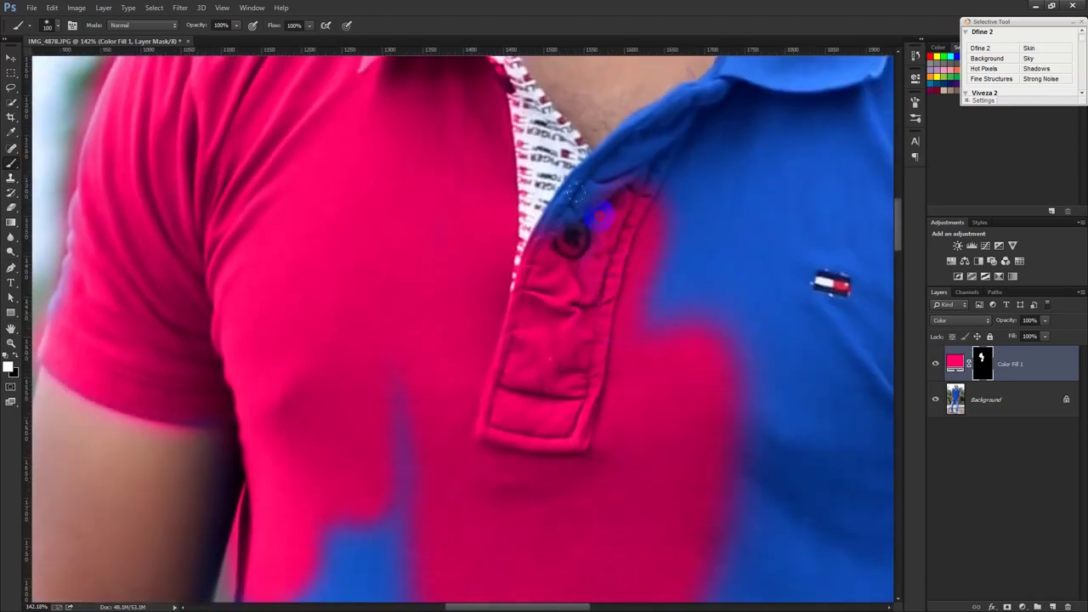
mouse_move(569, 234)
mouse_down()
mouse_move(716, 104)
mouse_move(607, 164)
mouse_move(712, 127)
mouse_up()
drag(769, 244, 592, 521)
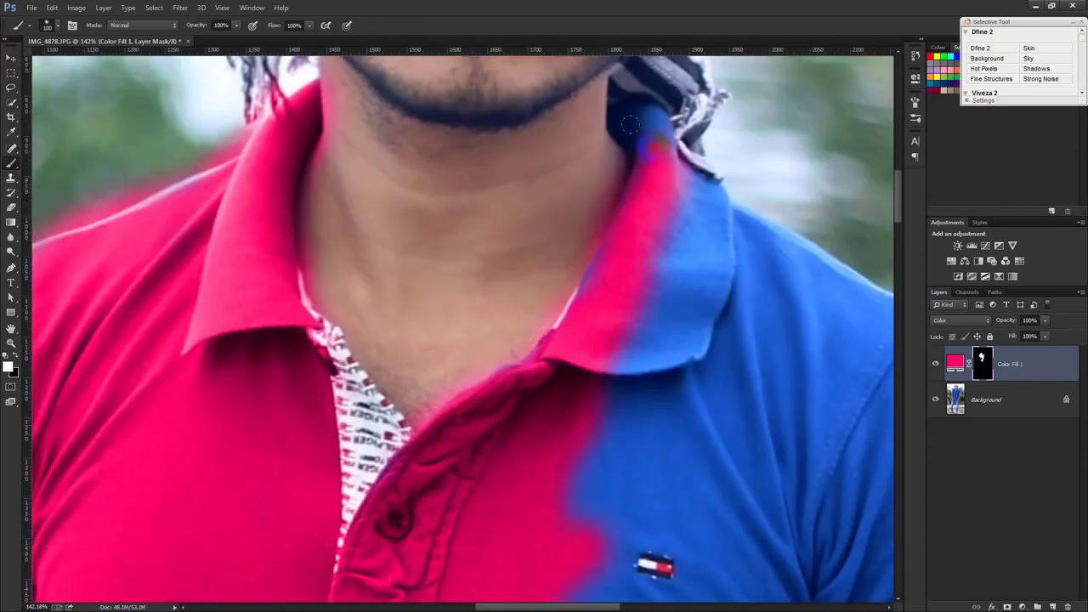
drag(629, 125, 712, 223)
drag(665, 413, 493, 370)
drag(636, 218, 655, 303)
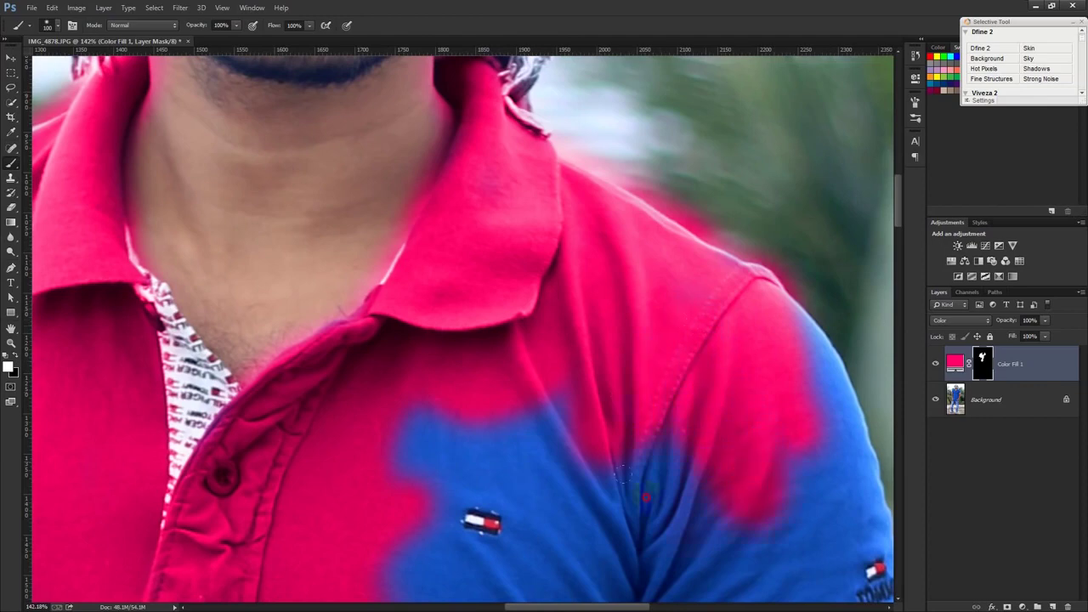
Cover the chest patch, sleeve cuff, underarm and shoulder edge in pink
drag(422, 414, 491, 560)
drag(626, 564, 517, 315)
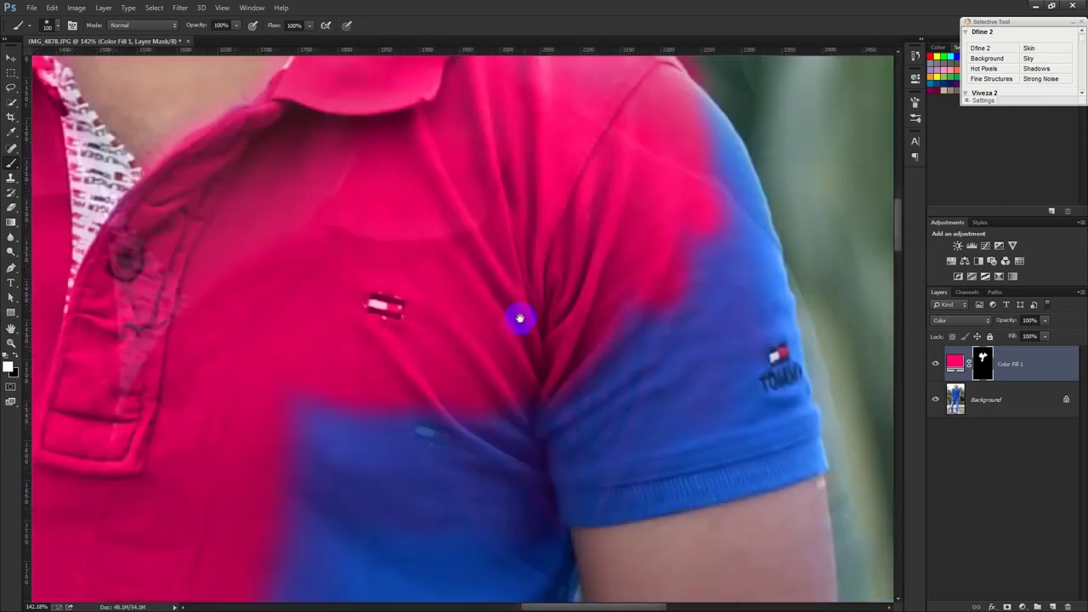
drag(554, 434, 591, 454)
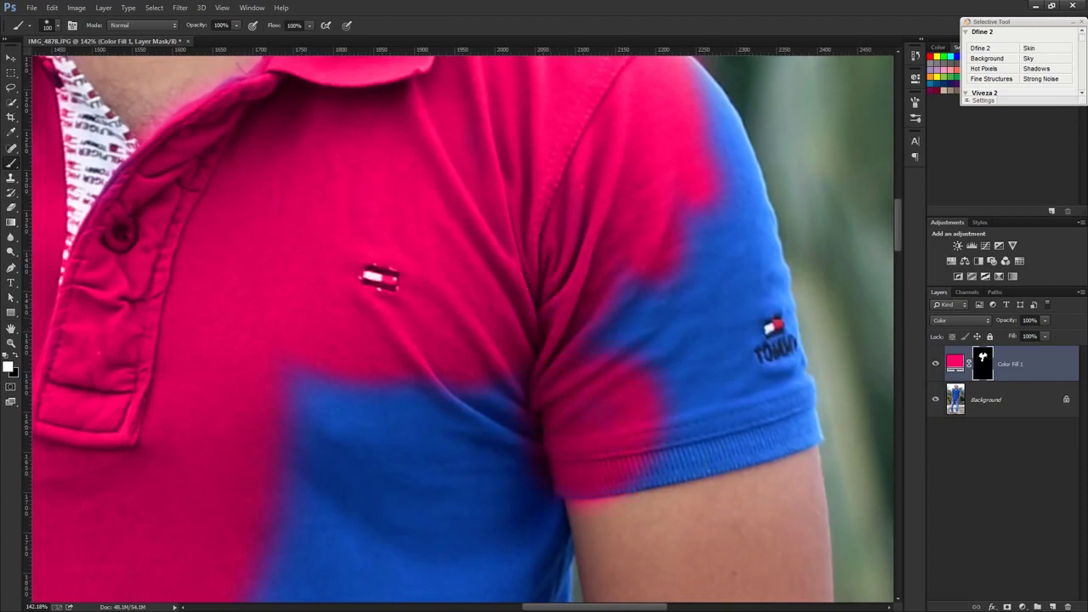
scroll(551, 433, down, 5)
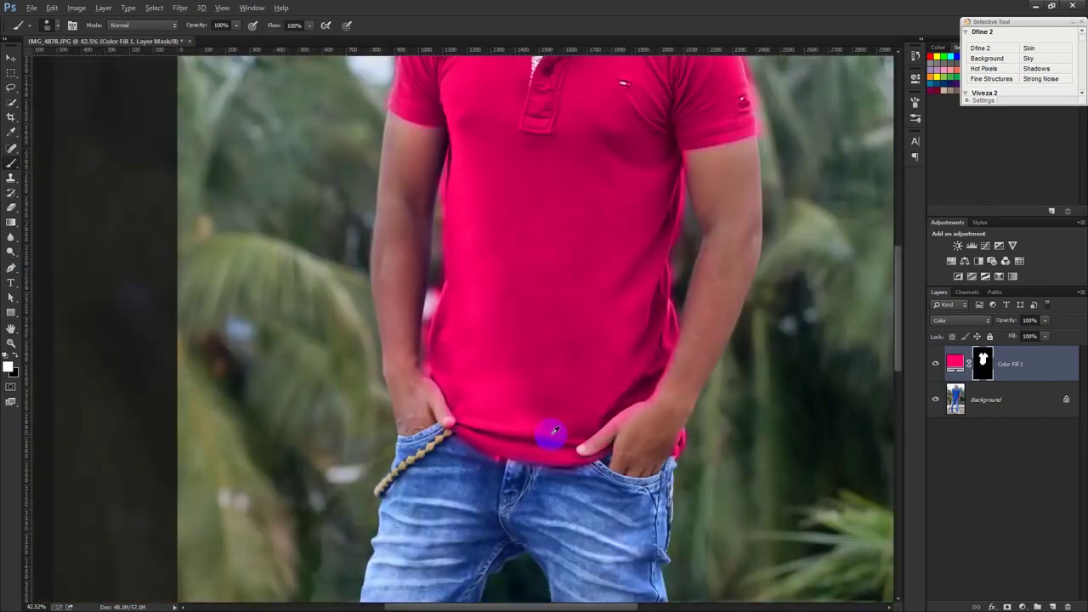
drag(588, 118, 617, 146)
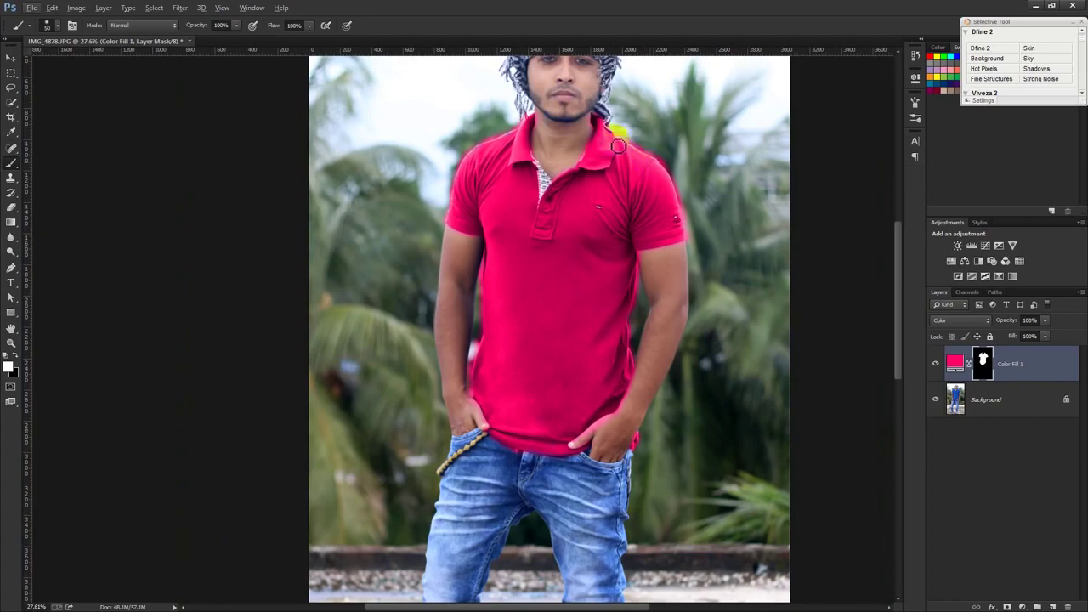
Switch to black and mask the pink spill off the neck along the collar
scroll(450, 126, up, 3)
scroll(515, 170, up, 2)
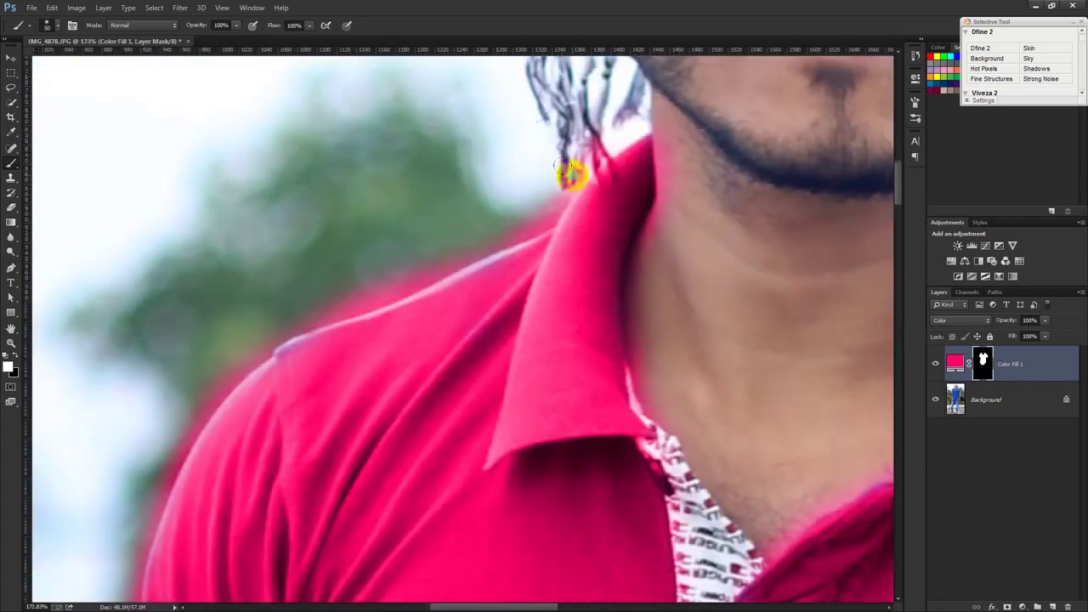
right_click(574, 172)
click(16, 361)
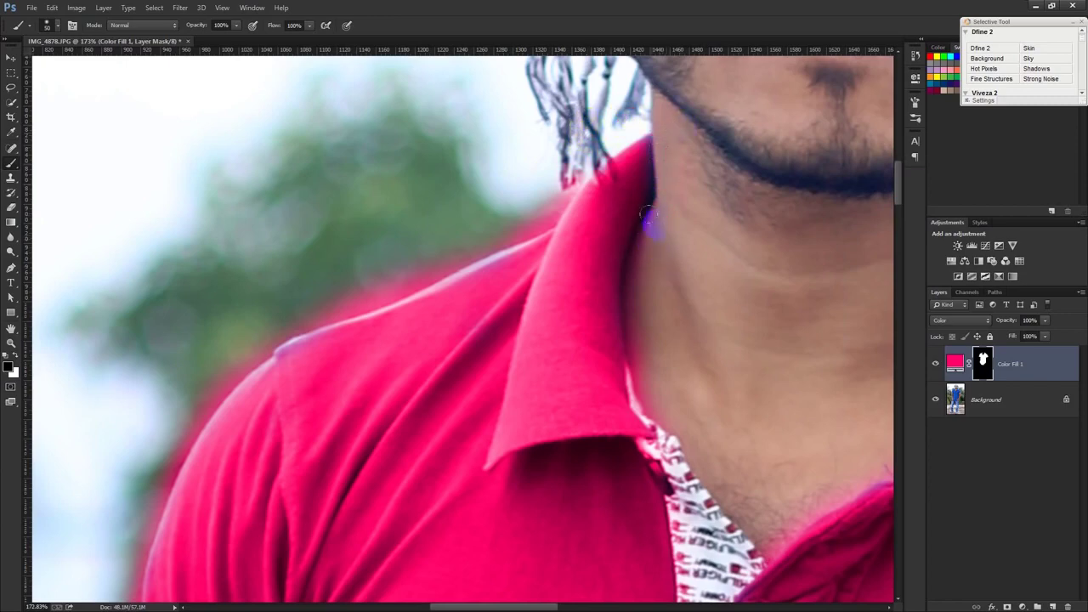
drag(653, 244, 645, 313)
mouse_move(638, 365)
mouse_down()
mouse_move(626, 286)
mouse_move(637, 213)
mouse_move(621, 180)
mouse_move(566, 175)
mouse_move(550, 214)
mouse_up()
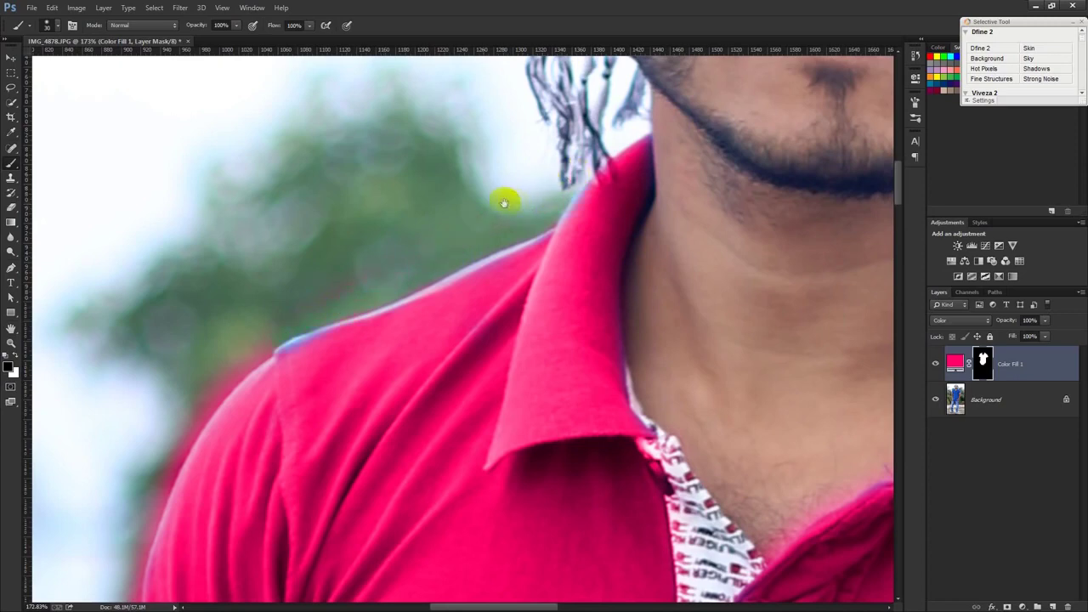
drag(505, 194, 741, 125)
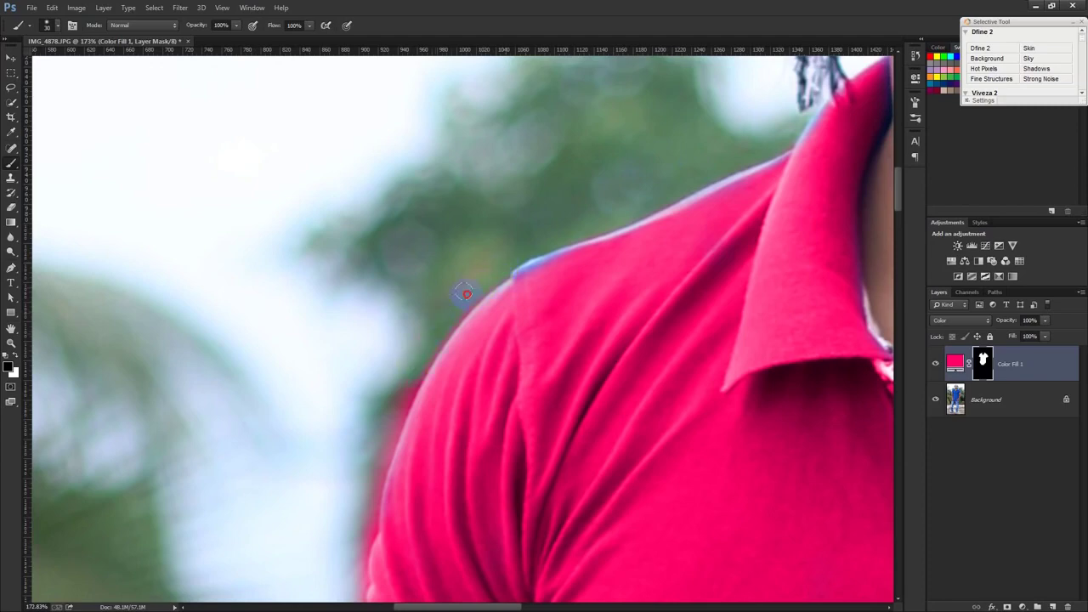
Cover the shoulder's blue fringe with pink and clean spill along the shirt's left edge
click(15, 356)
drag(507, 280, 529, 265)
click(17, 356)
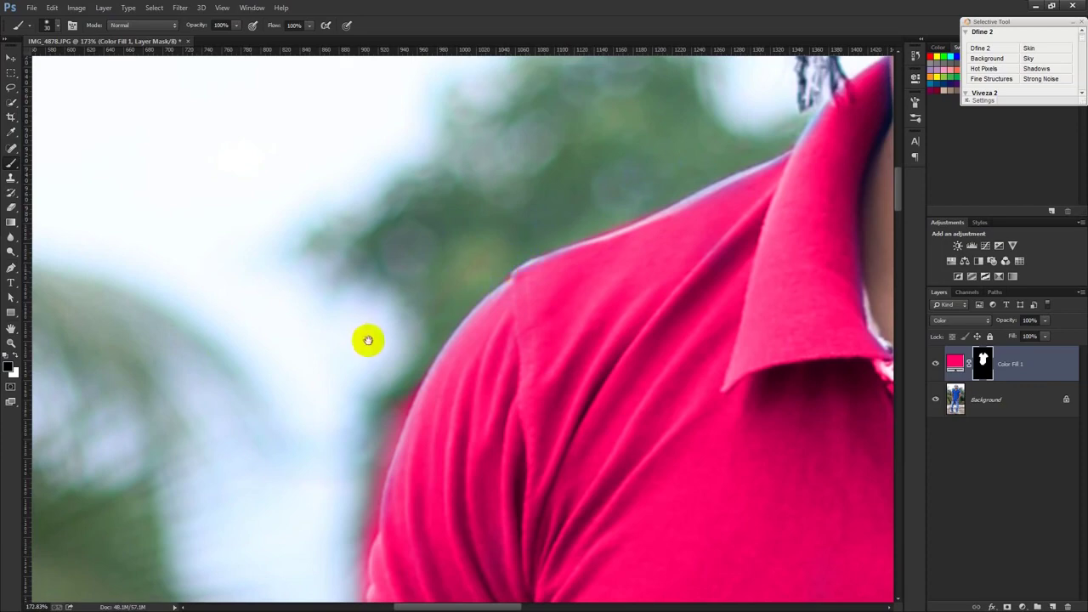
drag(365, 340, 447, 146)
drag(451, 264, 420, 457)
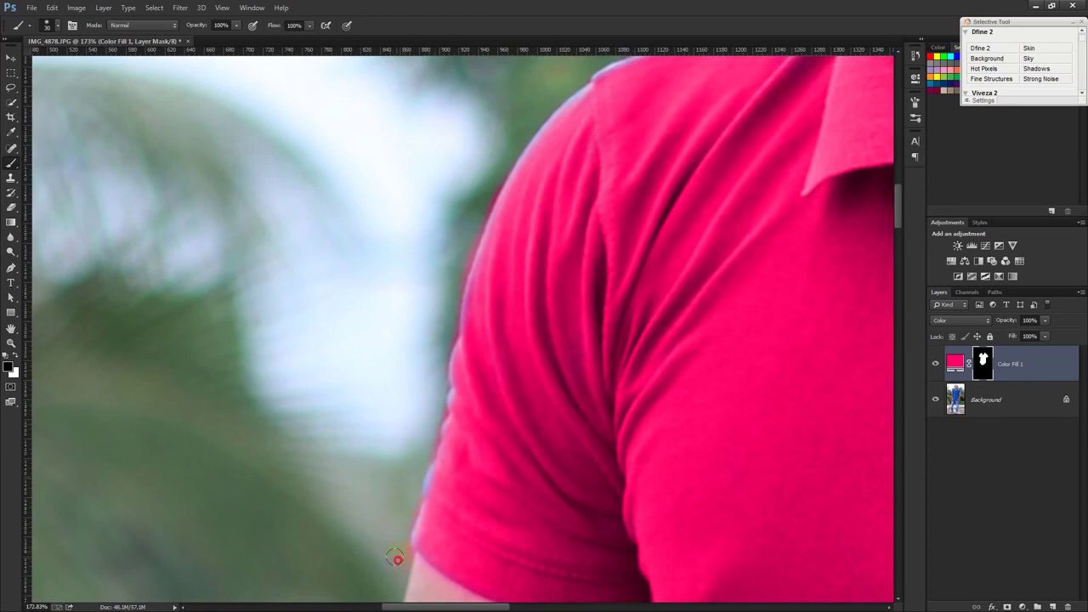
Mask the pink out of the gap between the arm and the shirt
drag(462, 525, 422, 260)
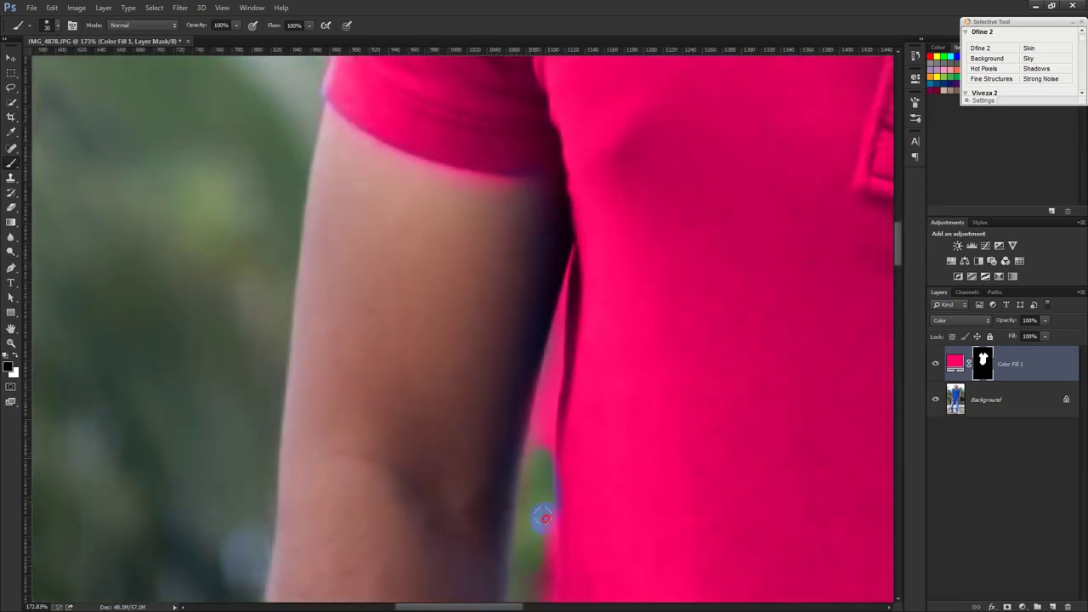
drag(541, 552, 544, 281)
click(540, 370)
click(527, 318)
mouse_move(538, 408)
mouse_down()
mouse_move(527, 534)
mouse_move(582, 297)
mouse_move(556, 298)
mouse_up()
click(578, 363)
mouse_move(578, 363)
mouse_down()
mouse_move(553, 396)
mouse_move(530, 474)
mouse_move(534, 388)
mouse_move(510, 518)
mouse_move(517, 538)
mouse_move(532, 497)
mouse_up()
click(577, 357)
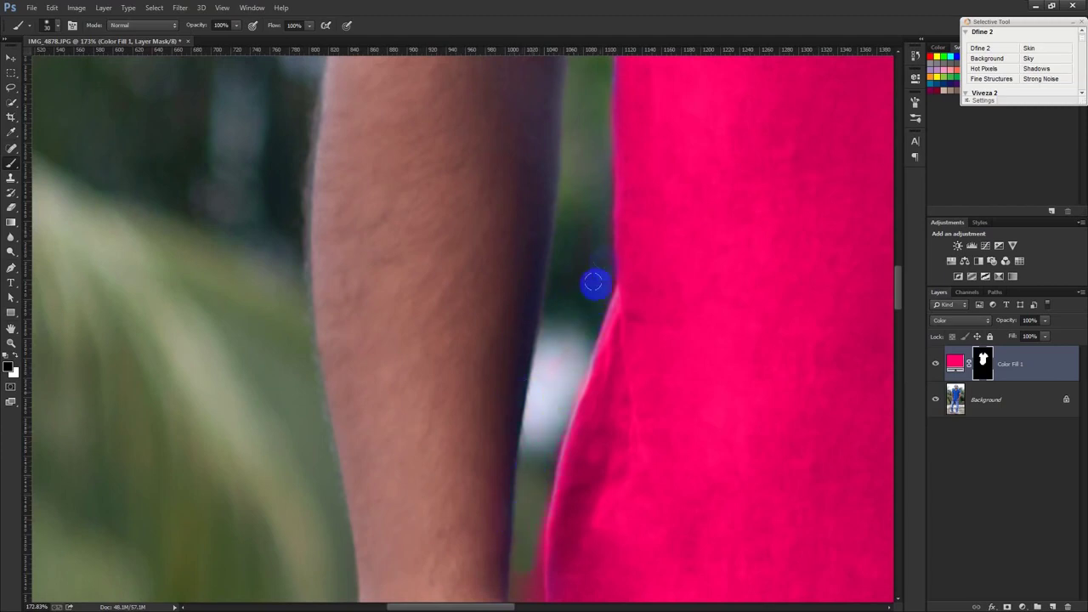
drag(595, 284, 619, 190)
drag(593, 261, 597, 366)
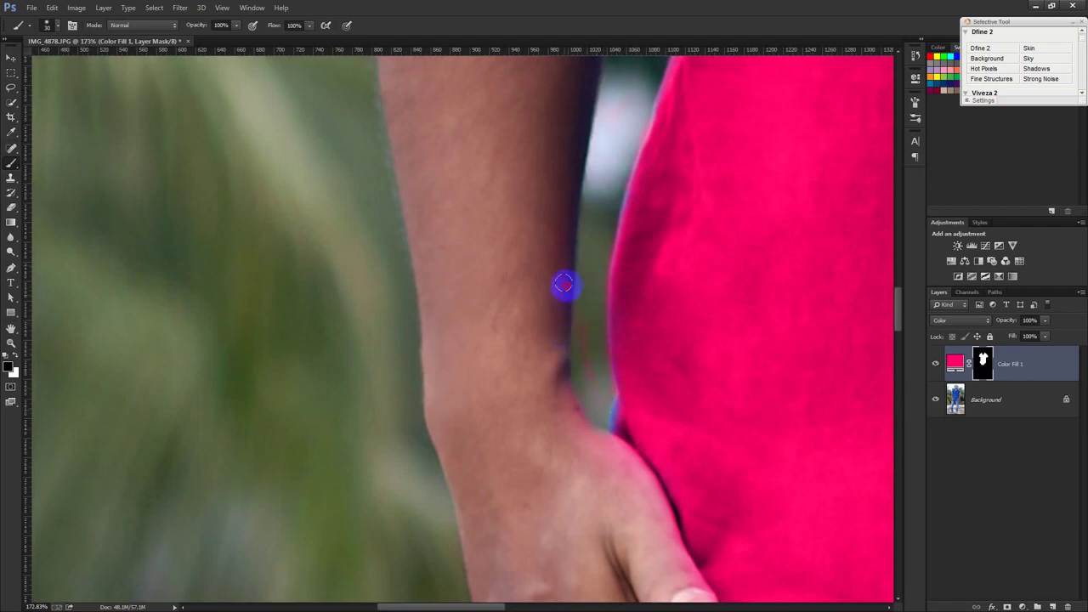
click(17, 357)
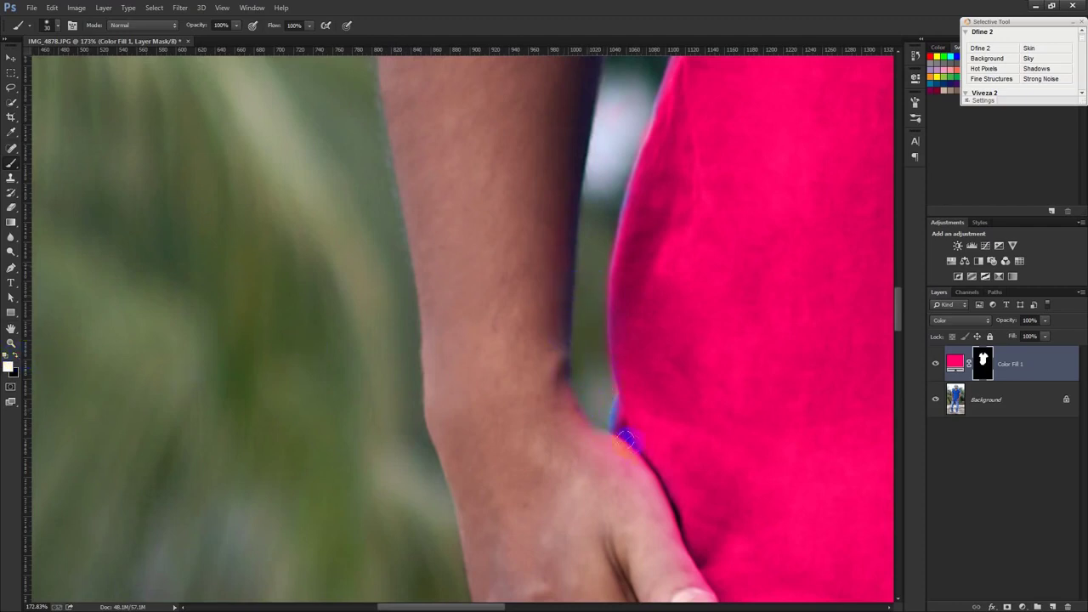
click(14, 355)
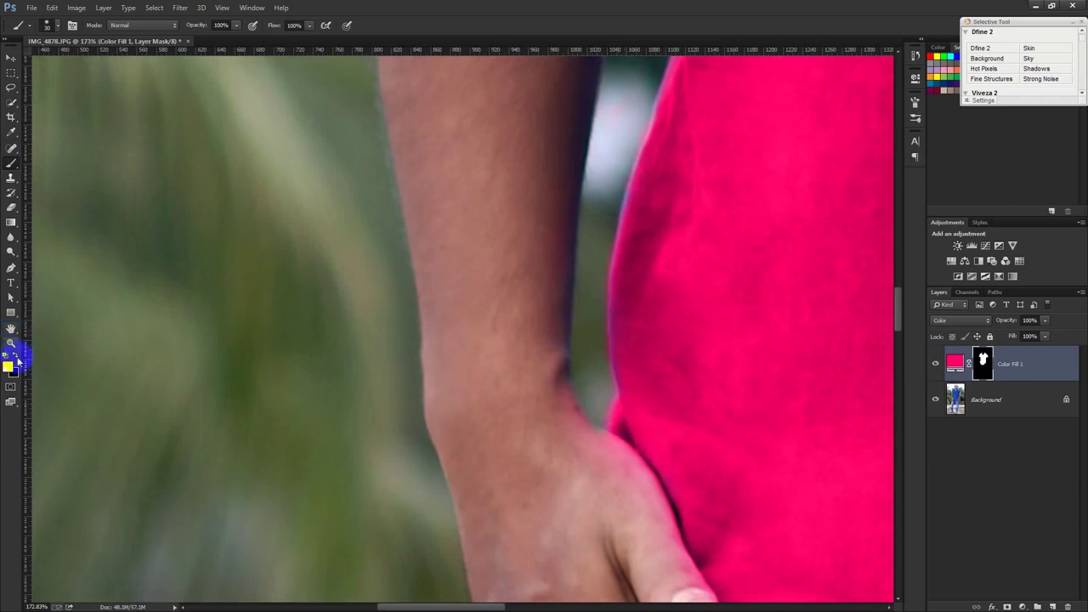
Mask pink off the hand, fingertip, knuckle and jeans pocket at the shirt hem
drag(693, 592, 664, 528)
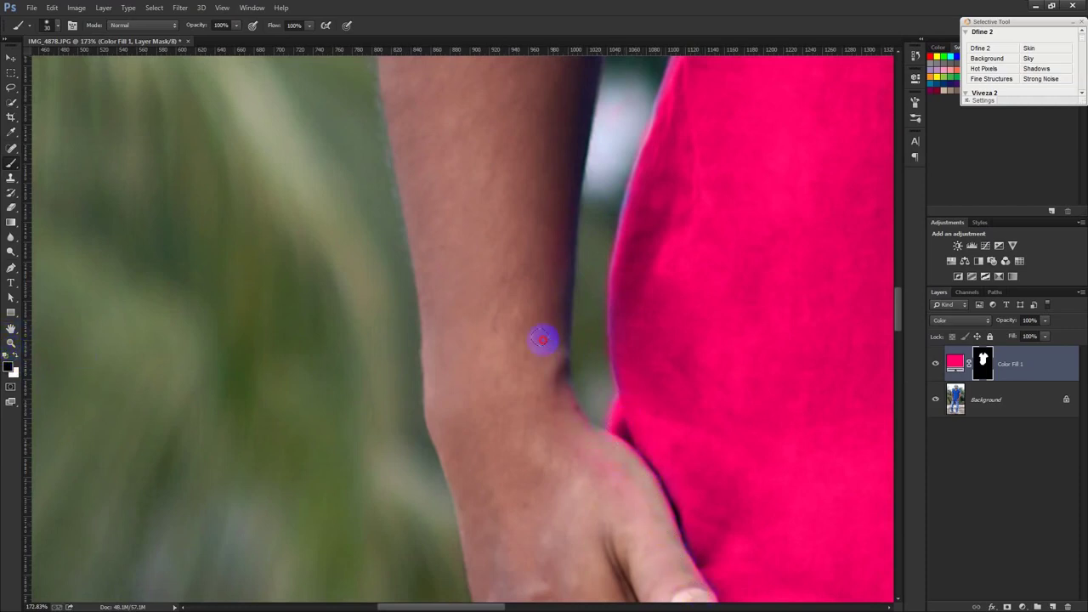
drag(544, 343, 575, 414)
drag(644, 526, 527, 213)
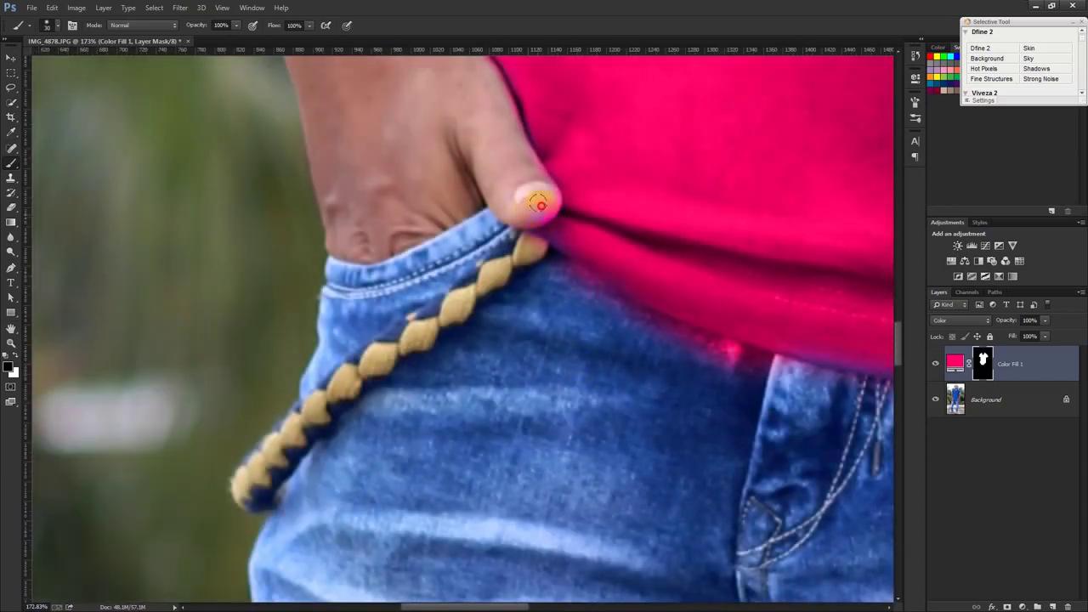
mouse_move(534, 179)
mouse_down()
mouse_move(505, 126)
mouse_move(561, 266)
mouse_up()
mouse_move(731, 355)
mouse_down()
mouse_move(783, 373)
mouse_move(705, 347)
mouse_move(213, 331)
mouse_up()
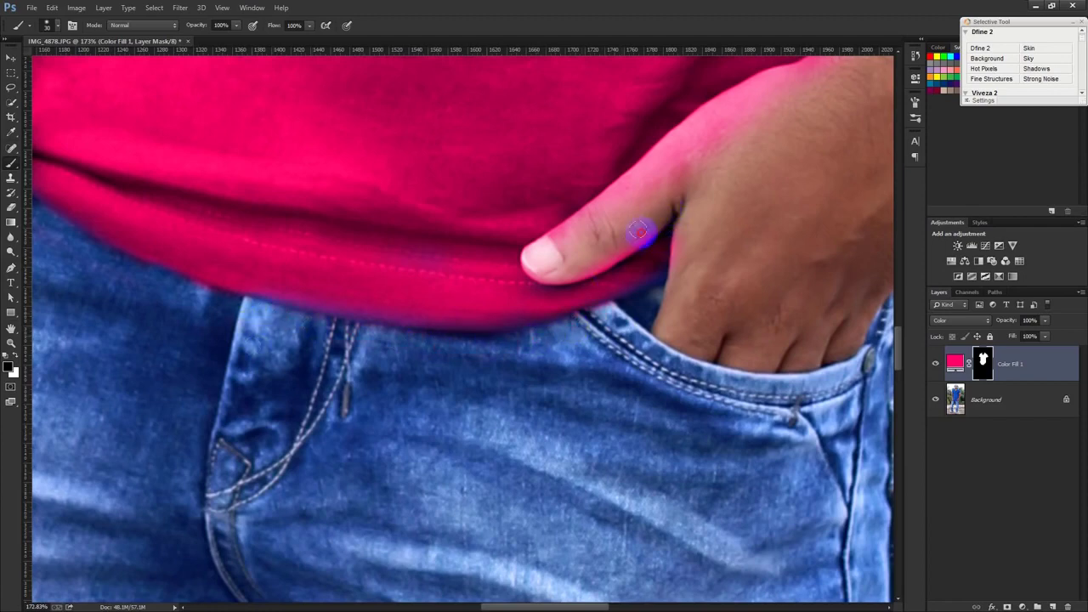
mouse_move(585, 265)
mouse_down()
mouse_move(544, 250)
mouse_move(610, 199)
mouse_up()
drag(701, 119, 699, 180)
drag(751, 112, 650, 384)
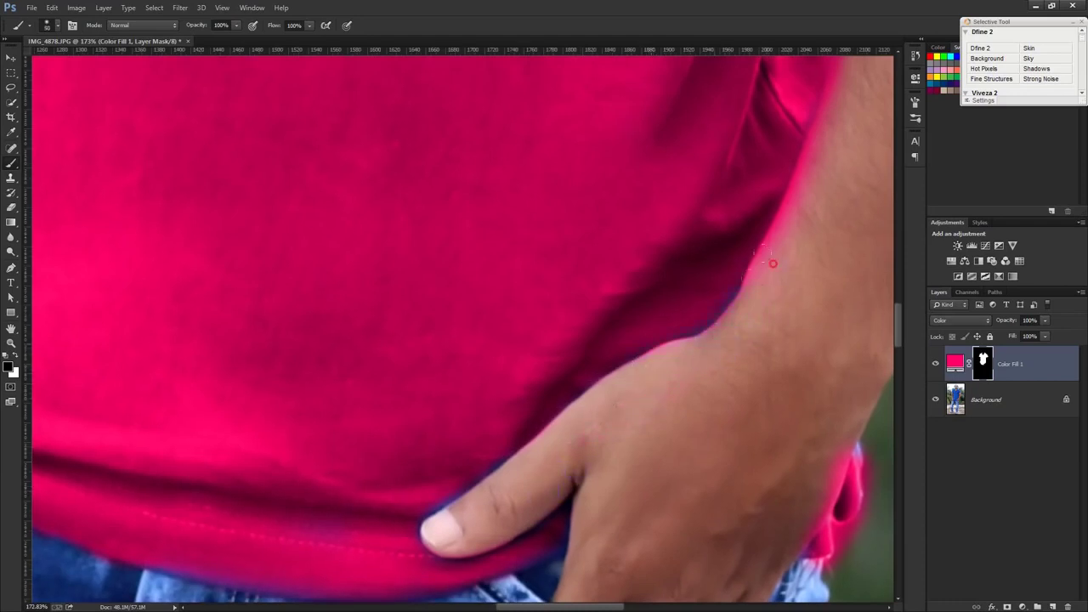
drag(828, 314, 782, 207)
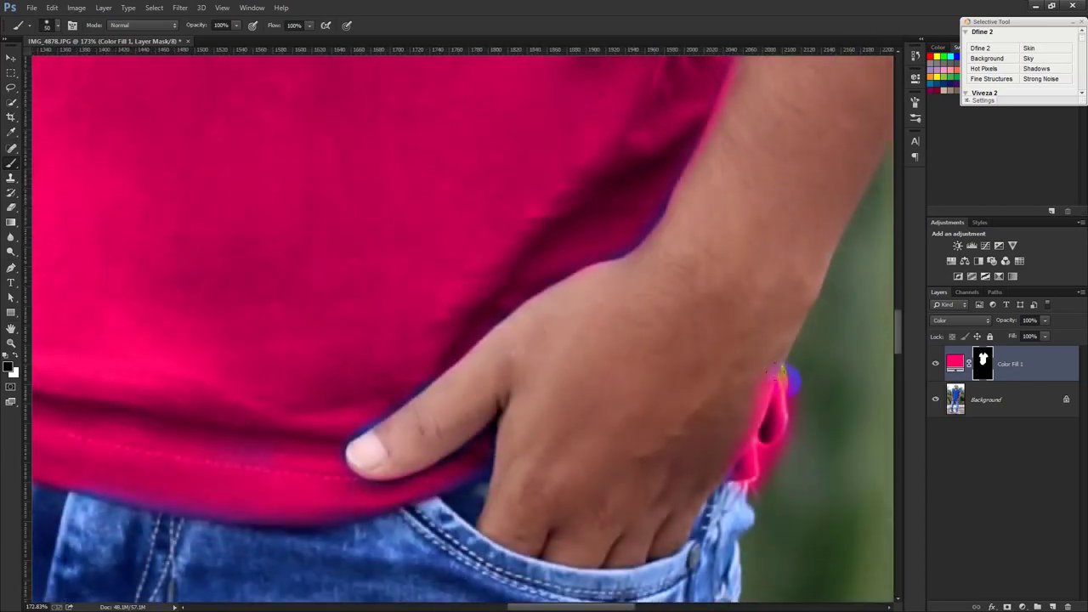
scroll(696, 411, up, 3)
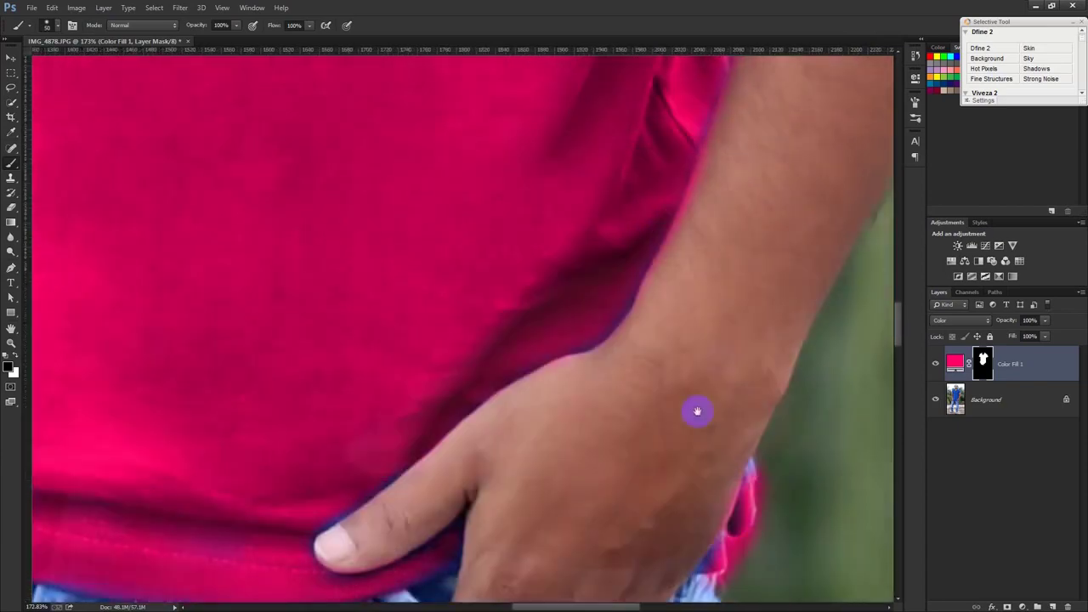
scroll(709, 359, up, 3)
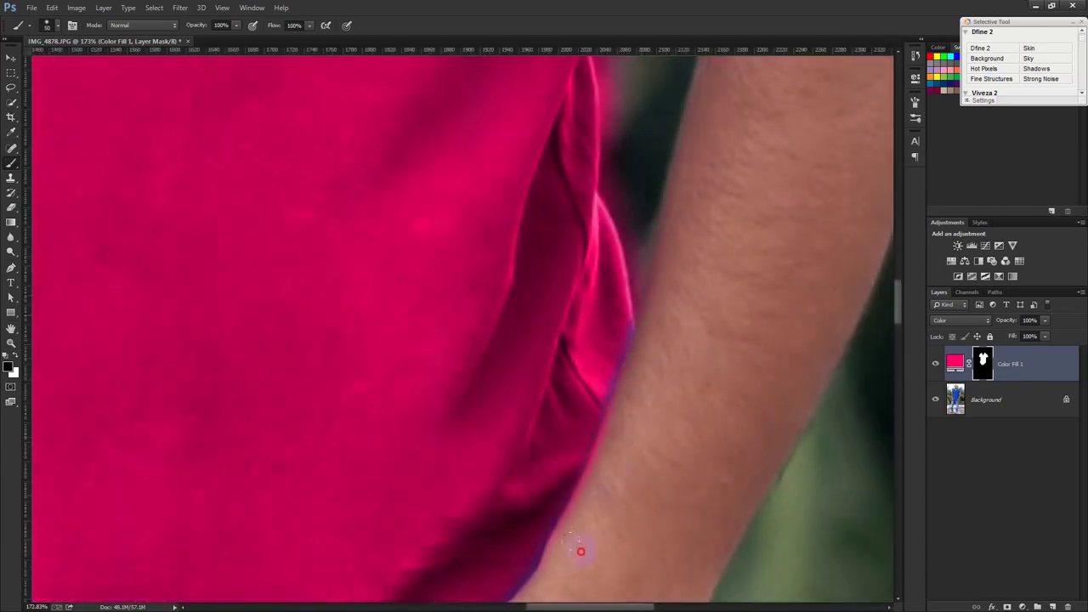
Mask the pink off the arm gap and along the sleeve edge
drag(712, 266, 702, 427)
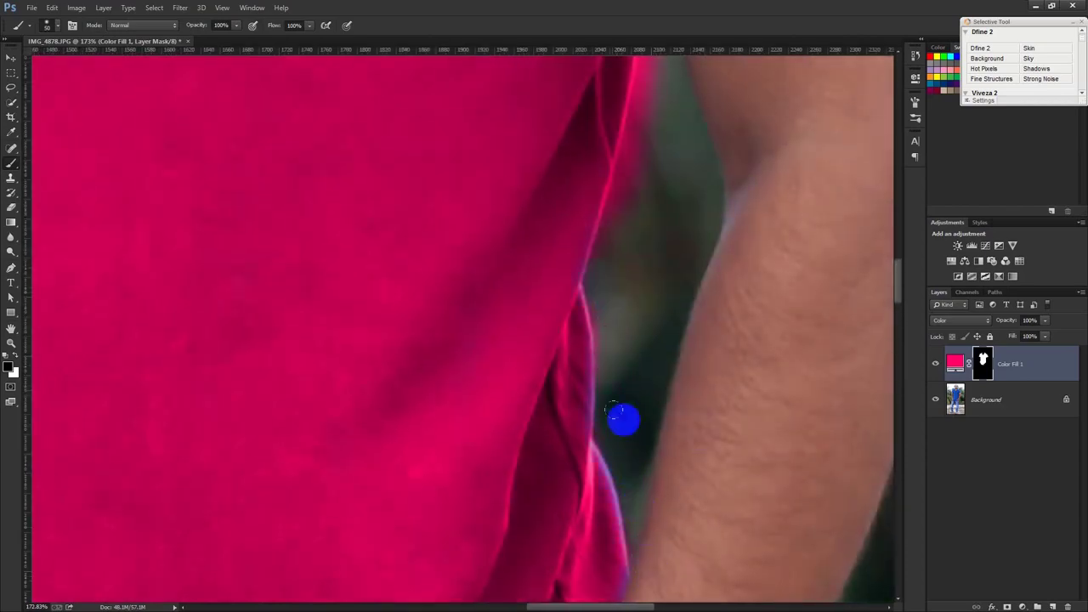
drag(666, 122, 658, 371)
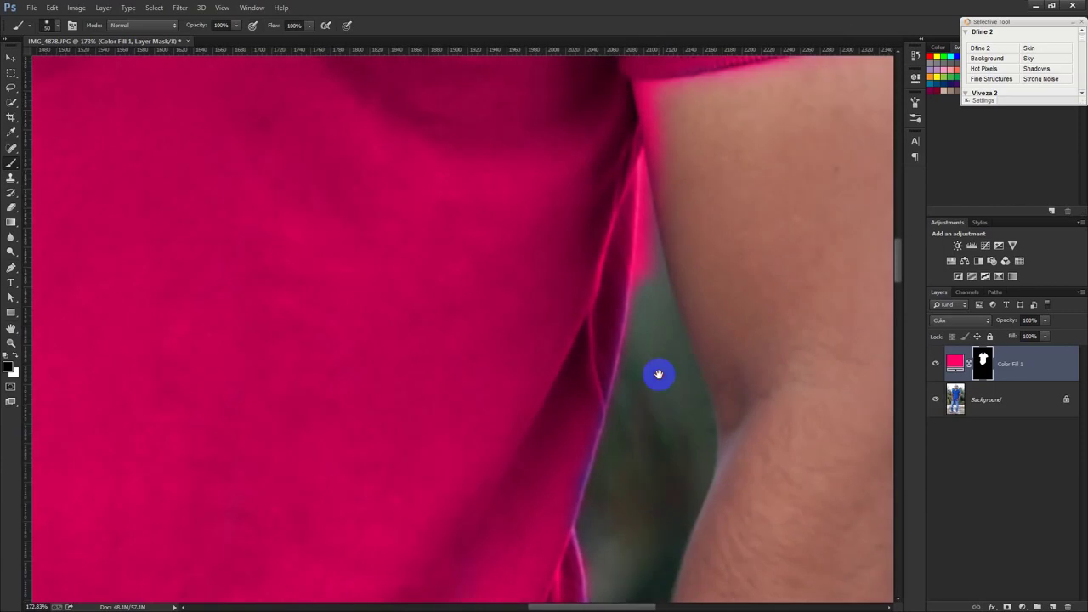
drag(652, 291, 647, 96)
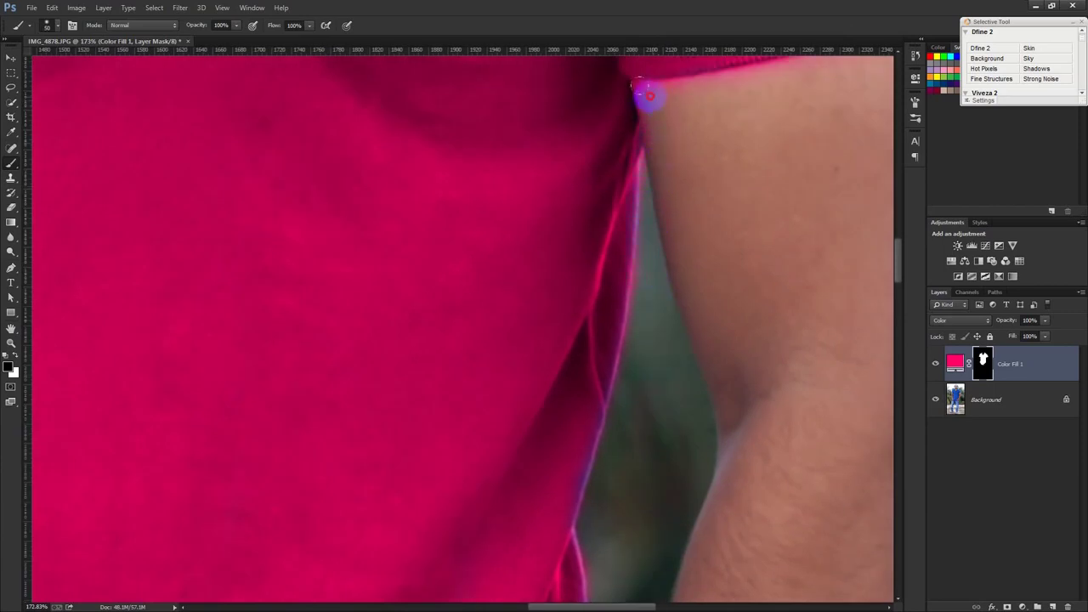
drag(768, 77, 713, 246)
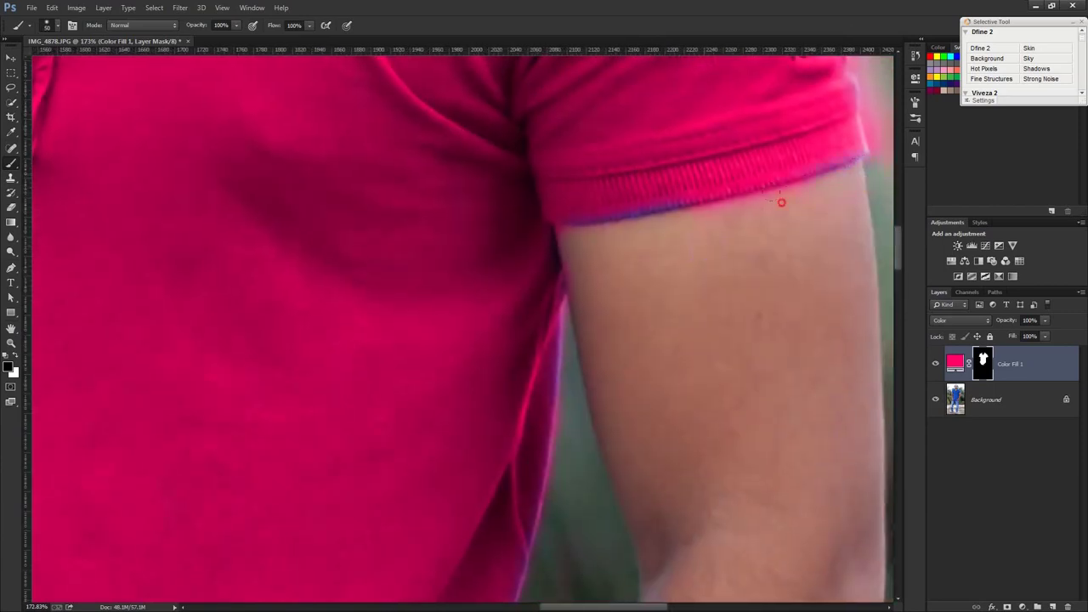
mouse_move(552, 259)
mouse_down()
mouse_move(558, 235)
mouse_move(578, 297)
mouse_up()
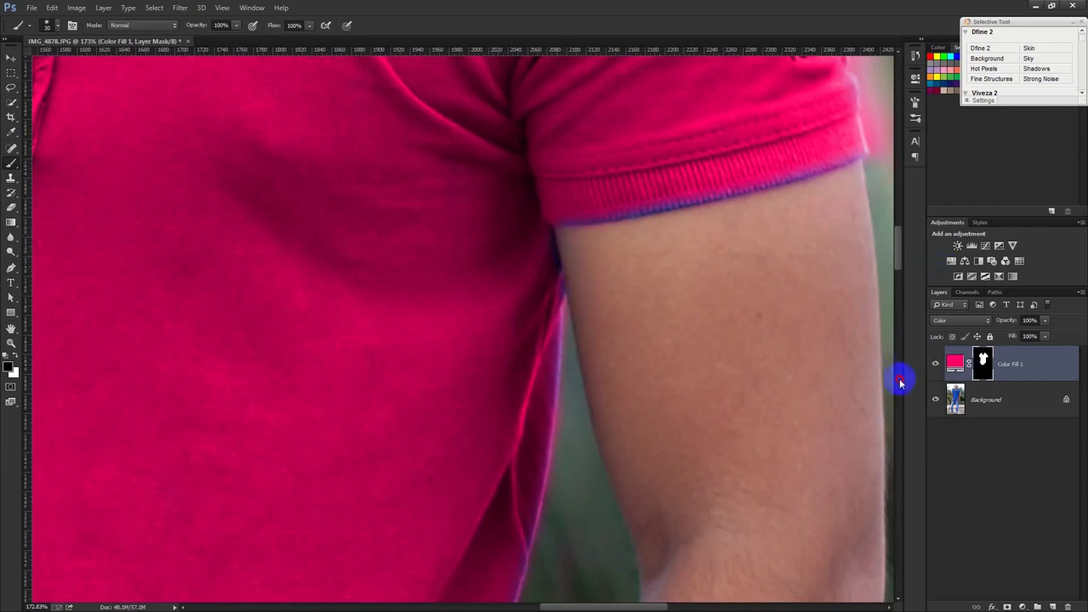
drag(794, 318, 752, 464)
drag(810, 351, 788, 252)
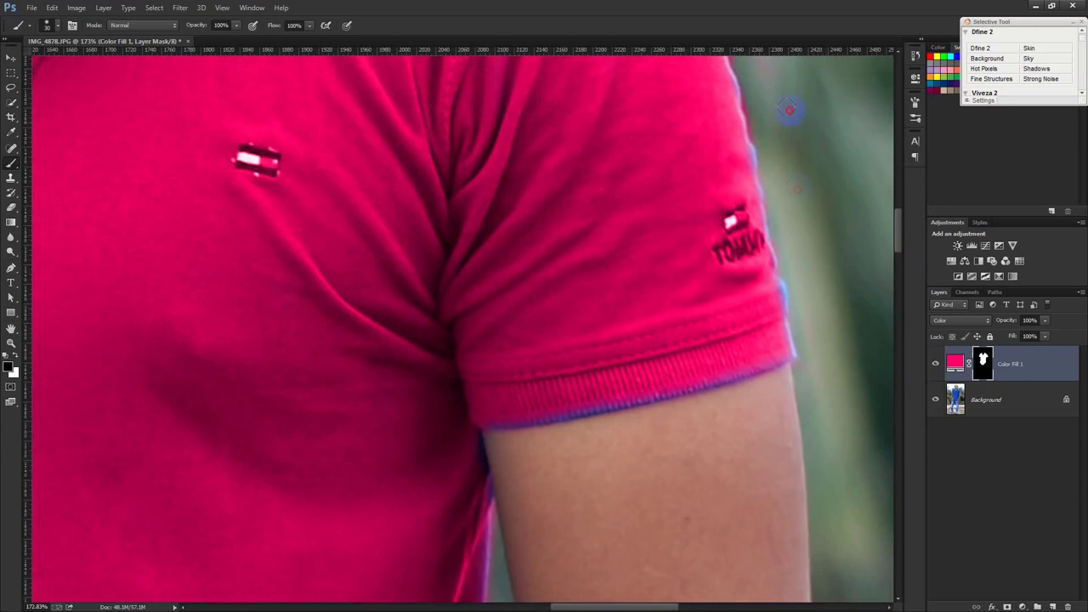
Trim pink spill along the shoulder, collar, neck and placket edges
drag(770, 276, 831, 372)
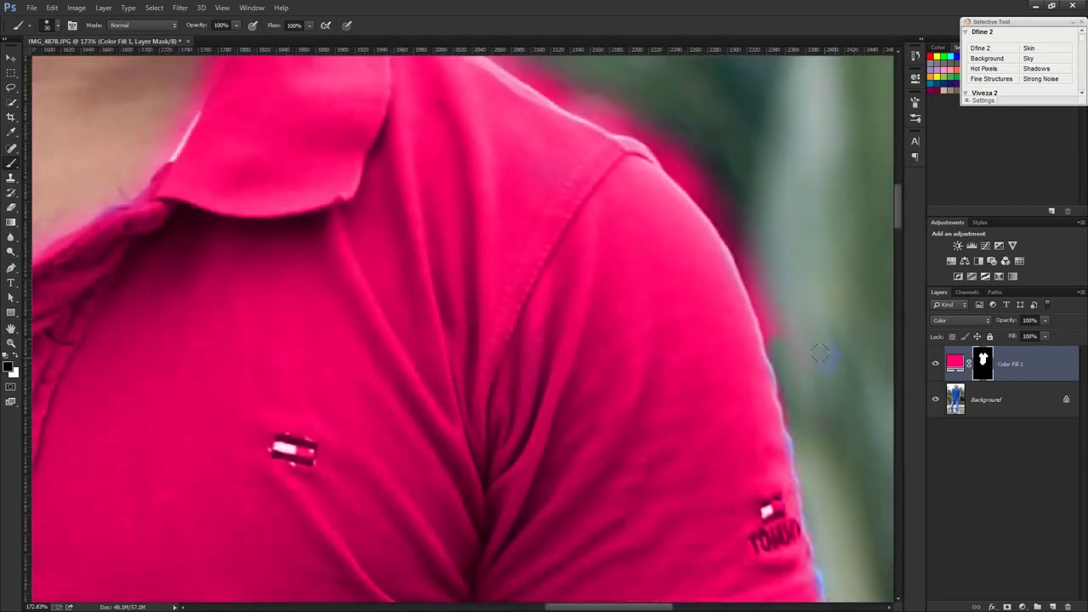
mouse_move(778, 334)
mouse_down()
mouse_move(735, 230)
mouse_move(652, 132)
mouse_up()
drag(671, 238, 751, 408)
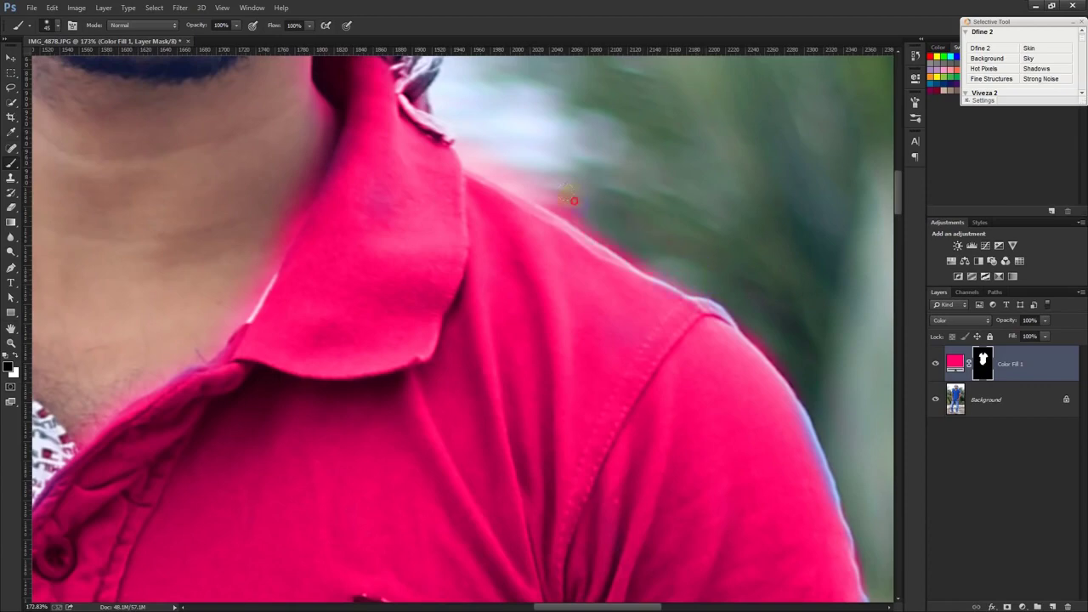
drag(491, 163, 589, 225)
mouse_move(671, 264)
mouse_down()
mouse_move(753, 284)
mouse_move(760, 320)
mouse_move(802, 369)
mouse_move(719, 279)
mouse_up()
drag(378, 215, 478, 388)
mouse_move(417, 260)
mouse_down()
mouse_move(433, 211)
mouse_move(461, 235)
mouse_move(361, 434)
mouse_up()
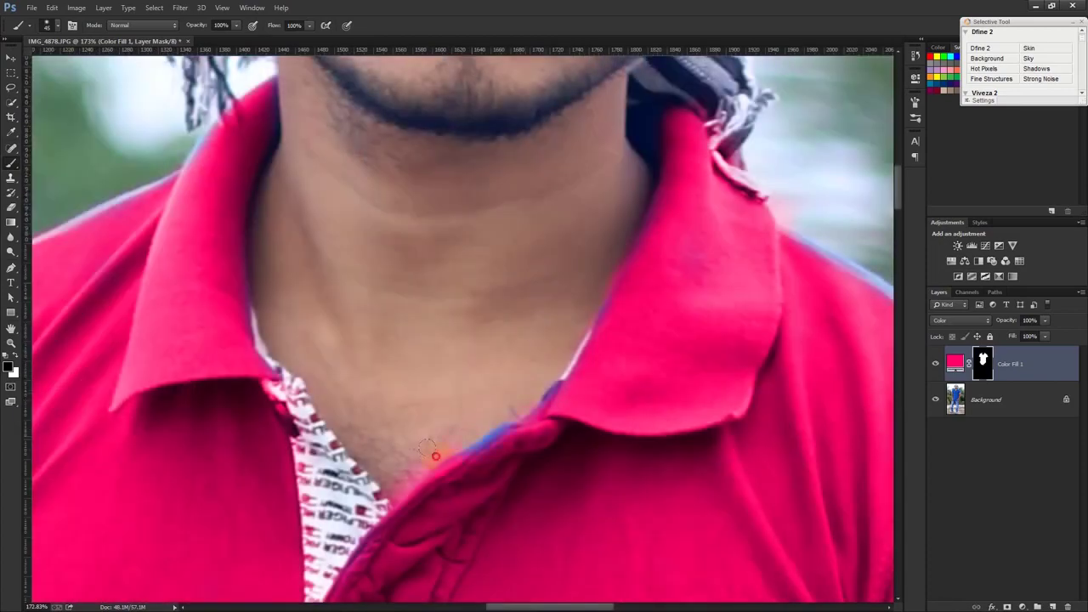
mouse_move(377, 504)
mouse_down()
mouse_move(352, 515)
mouse_move(280, 382)
mouse_move(316, 481)
mouse_move(315, 553)
mouse_move(344, 544)
mouse_up()
click(17, 358)
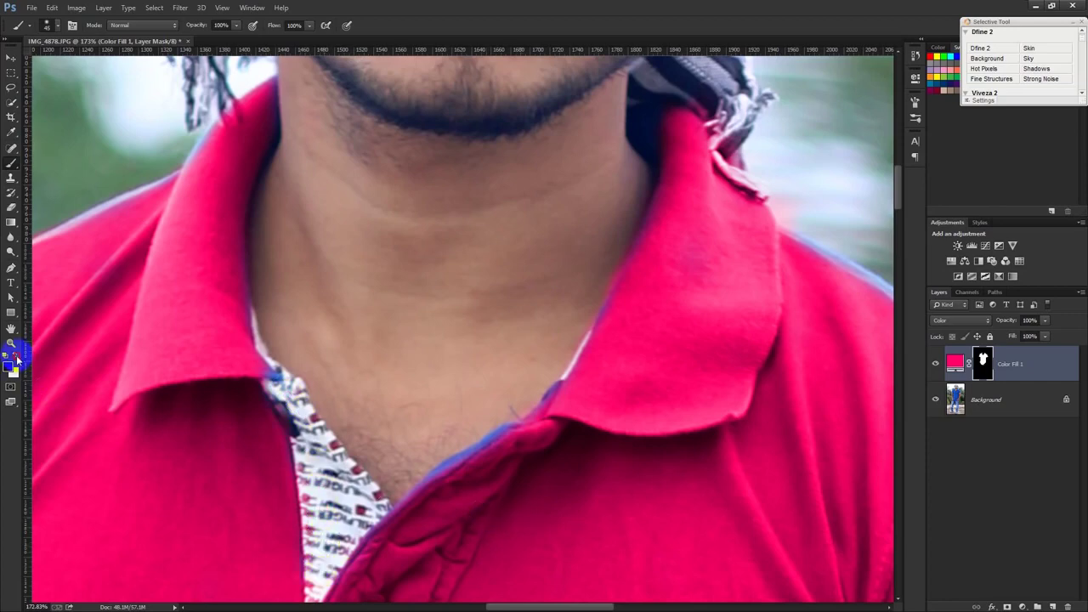
Paint pink back over the blue fringe along the collar on the fill mask
mouse_move(502, 445)
mouse_down()
mouse_move(519, 437)
mouse_move(507, 429)
mouse_move(420, 495)
mouse_move(482, 448)
mouse_up()
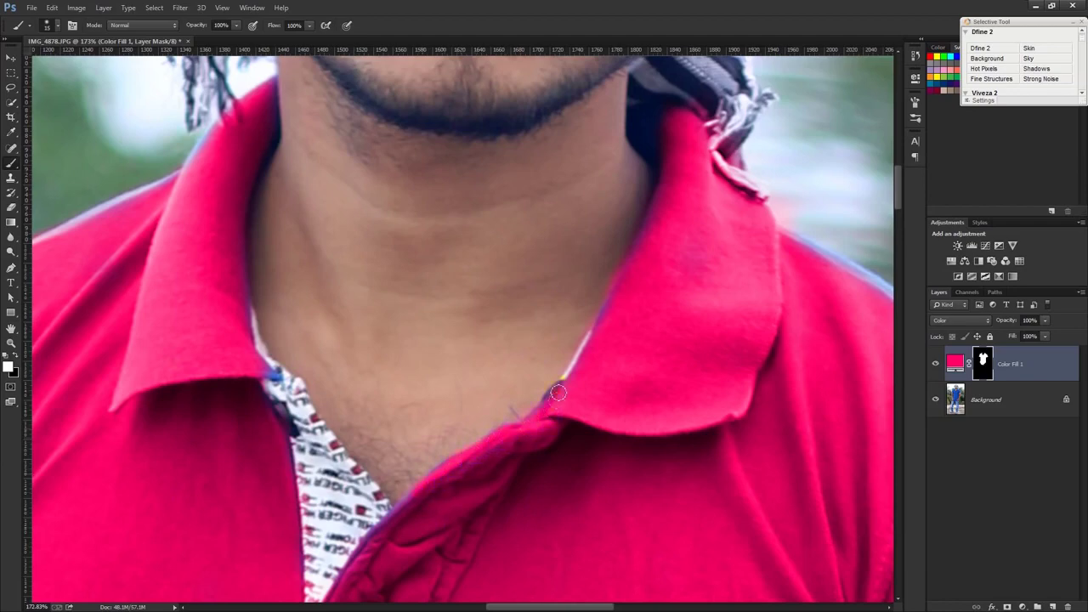
mouse_move(646, 246)
mouse_down()
mouse_move(663, 194)
mouse_move(675, 204)
mouse_move(668, 150)
mouse_move(656, 157)
mouse_move(638, 130)
mouse_move(650, 107)
mouse_move(664, 145)
mouse_up()
scroll(663, 144, down, 3)
scroll(680, 221, right, 5)
scroll(694, 297, right, 2)
Repaint the shoulder's blue fringe and the orange fringe by the sleeve logo pink
mouse_move(705, 280)
mouse_down()
mouse_move(723, 280)
mouse_move(779, 347)
mouse_move(840, 471)
mouse_up()
mouse_move(673, 288)
mouse_down()
mouse_move(572, 195)
mouse_move(456, 133)
mouse_up()
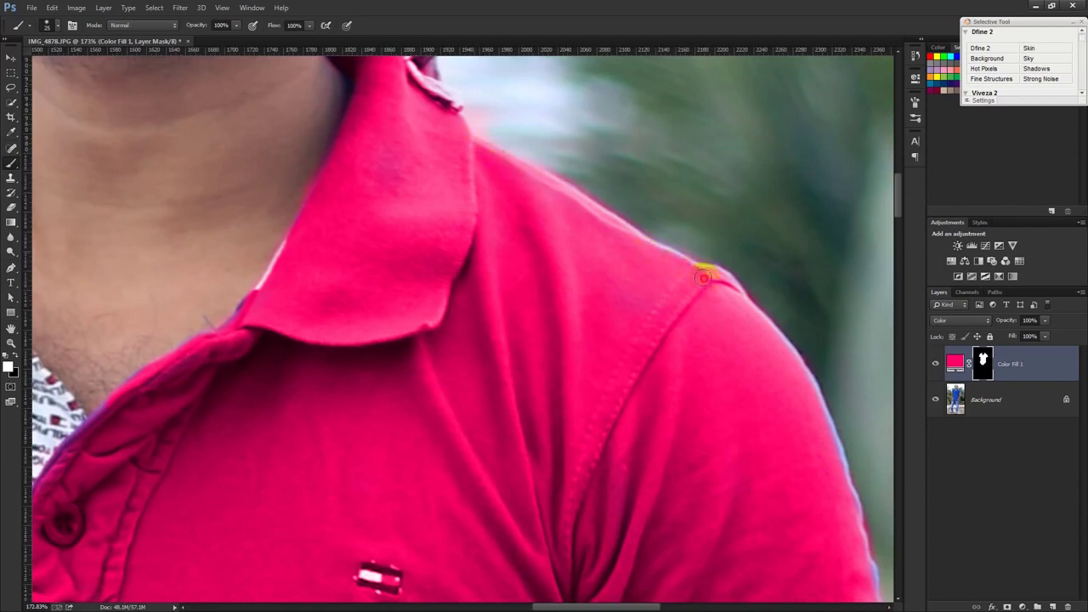
scroll(648, 260, down, 4)
scroll(712, 463, right, 4)
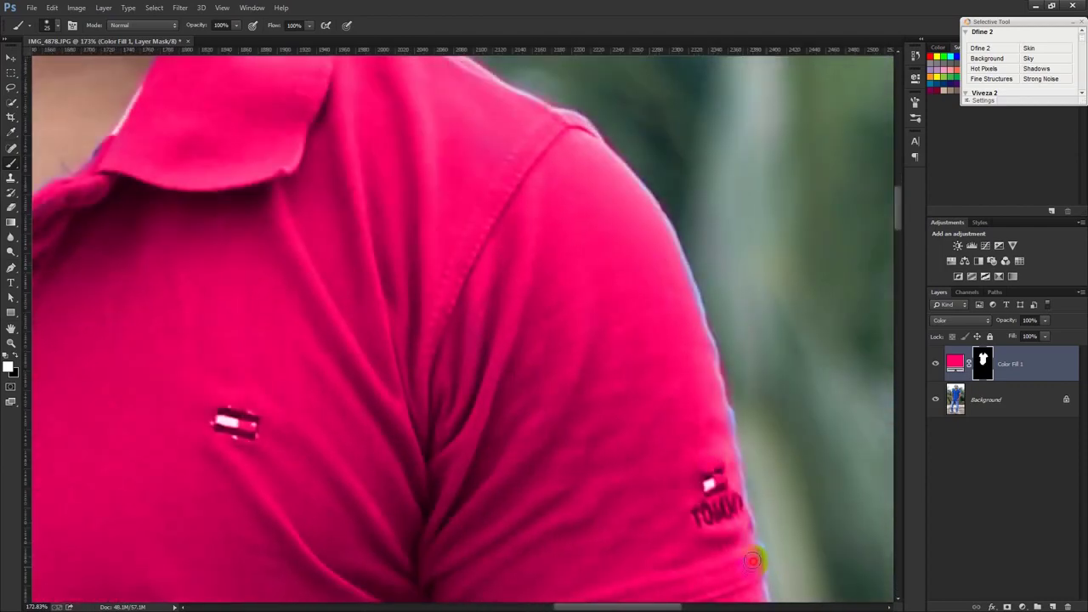
drag(743, 528, 723, 449)
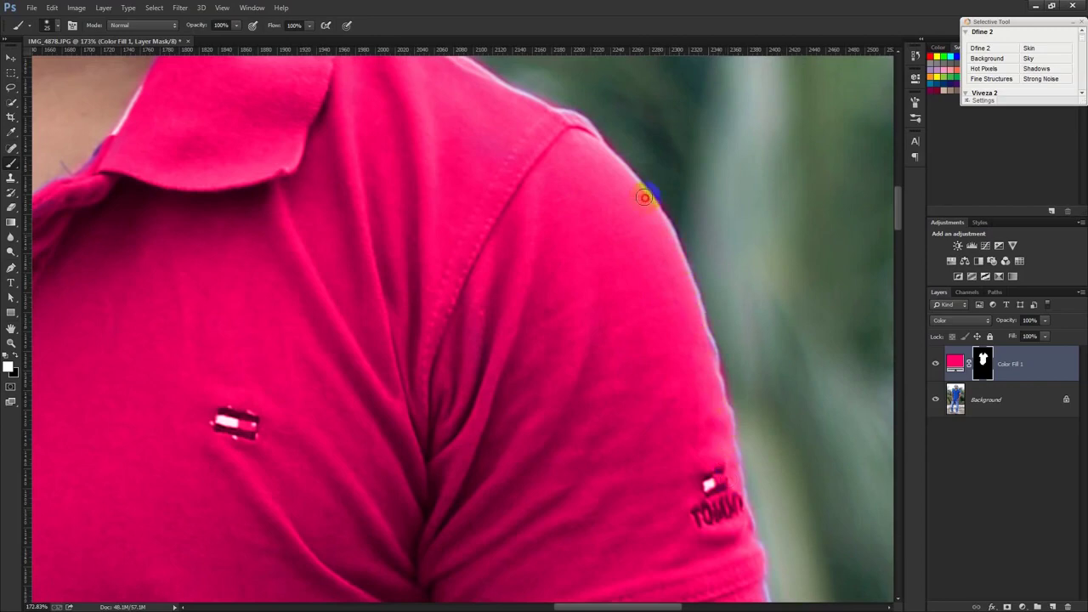
scroll(643, 286, down, 5)
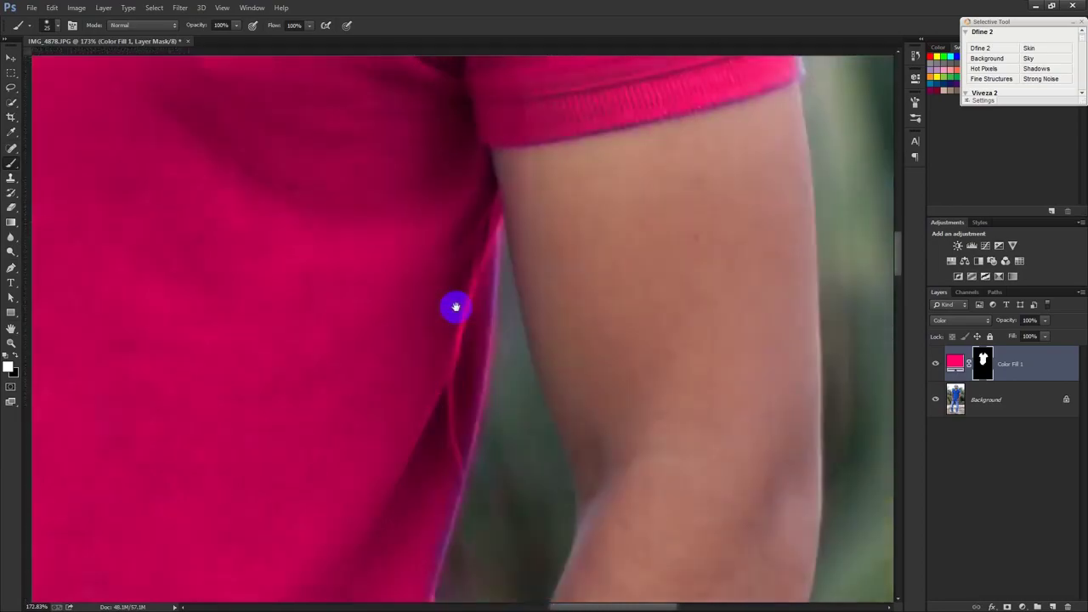
scroll(475, 388, down, 3)
scroll(475, 389, down, 2)
scroll(475, 389, down, 2)
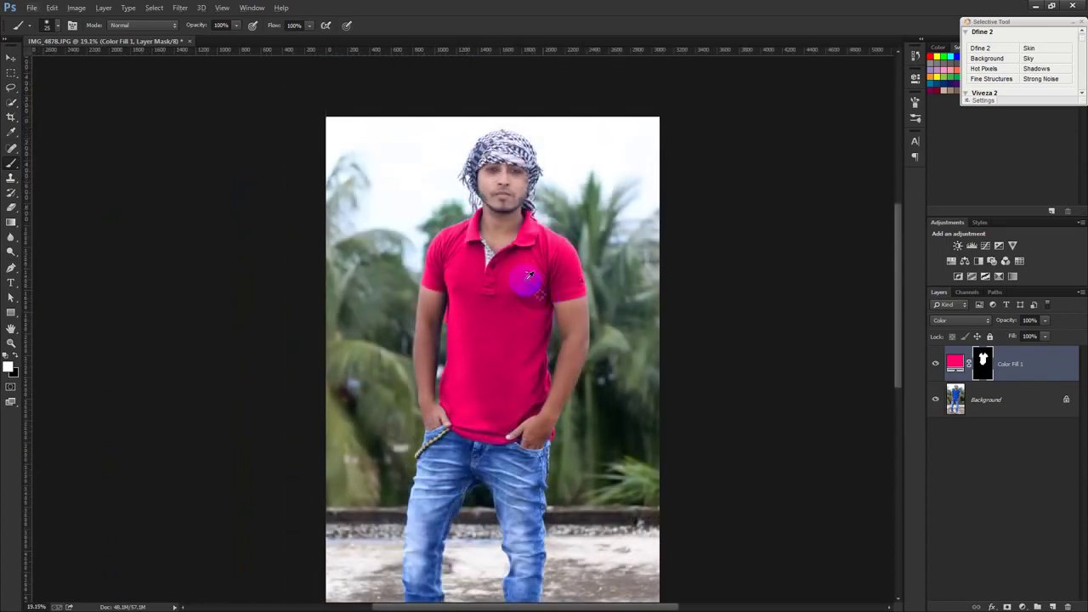
scroll(529, 275, up, 2)
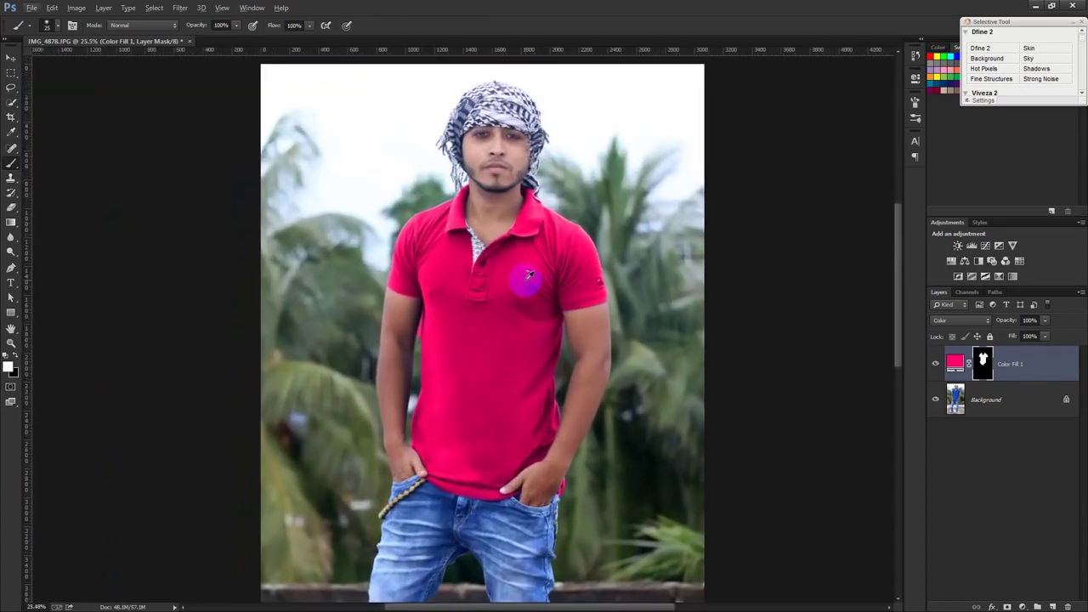
scroll(374, 340, up, 3)
scroll(417, 328, up, 2)
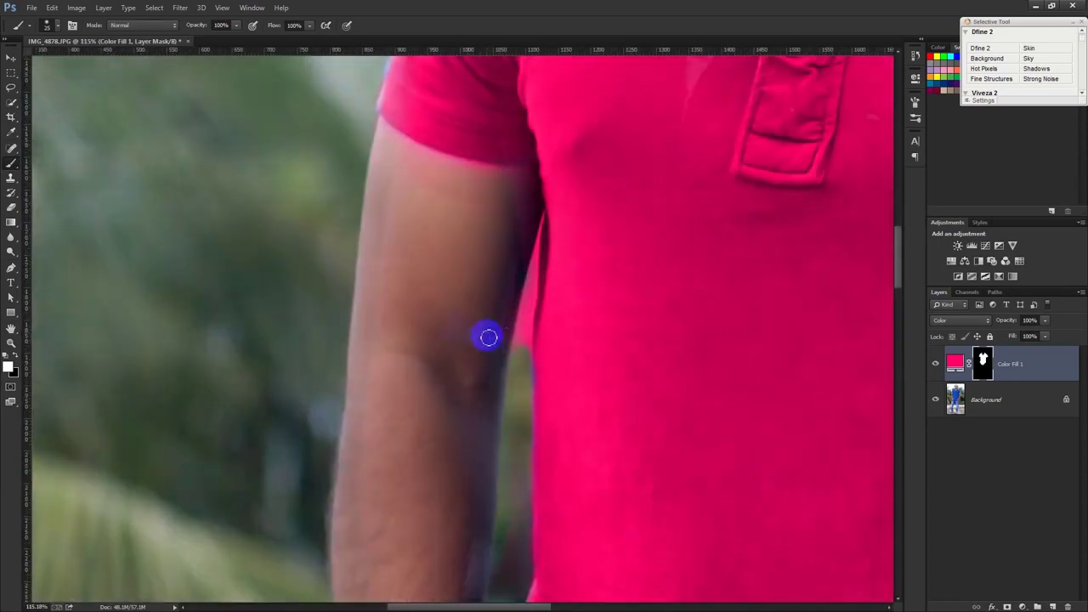
Mask the pink off the arm and refine the arm-to-shirt edge
click(16, 358)
mouse_move(432, 363)
mouse_down()
mouse_move(541, 355)
mouse_move(517, 340)
mouse_move(548, 213)
mouse_move(538, 338)
mouse_up()
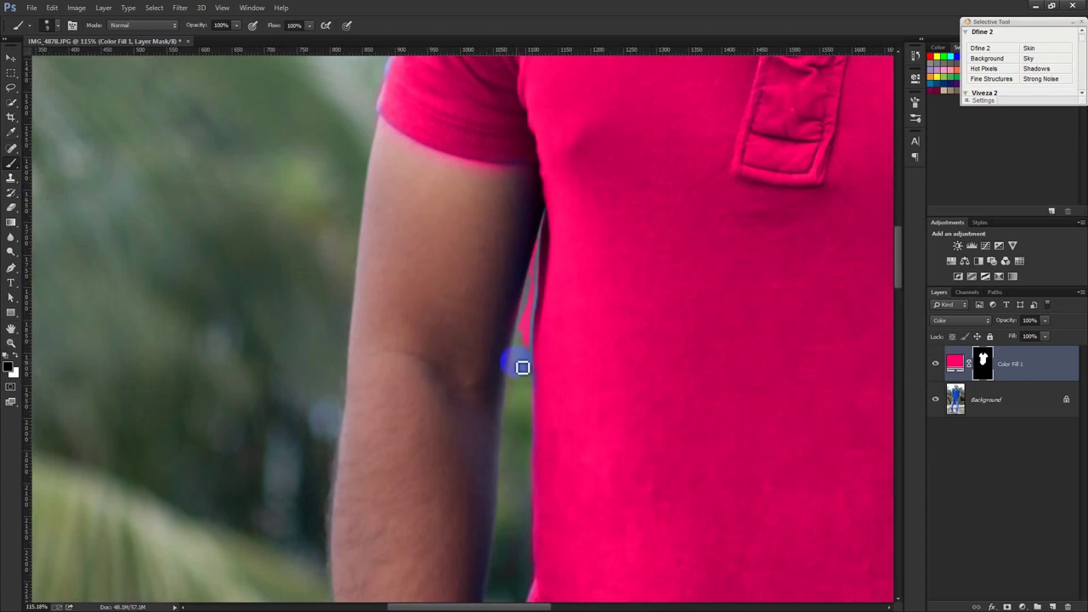
mouse_move(527, 341)
mouse_down()
mouse_move(541, 220)
mouse_move(517, 389)
mouse_up()
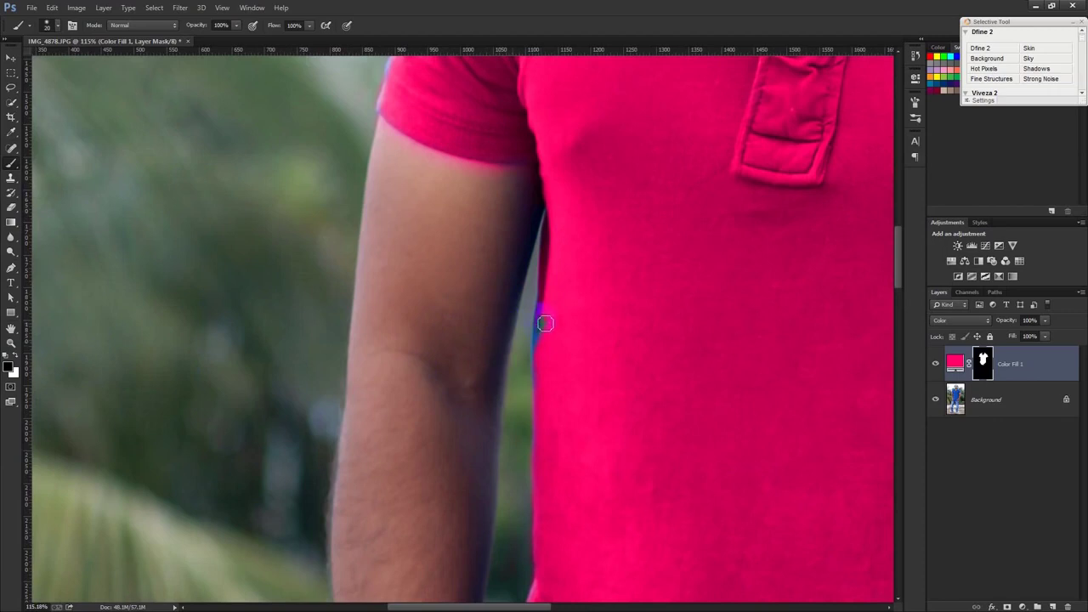
mouse_move(514, 306)
mouse_down()
mouse_move(524, 327)
mouse_move(537, 254)
mouse_move(487, 350)
mouse_up()
drag(487, 350, 519, 286)
click(15, 353)
drag(541, 377, 543, 367)
scroll(566, 383, down, 3)
scroll(514, 284, up, 2)
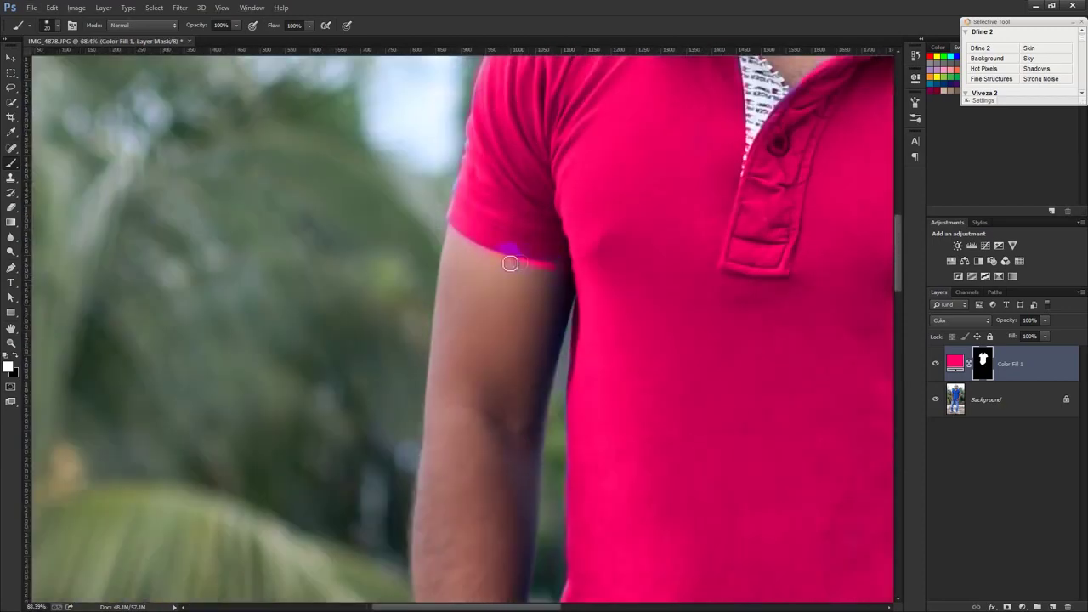
Clean the pink fringe under the sleeve, then fit the whole photo on screen
click(14, 355)
mouse_move(559, 303)
mouse_down()
mouse_move(445, 231)
mouse_move(468, 257)
mouse_up()
click(16, 356)
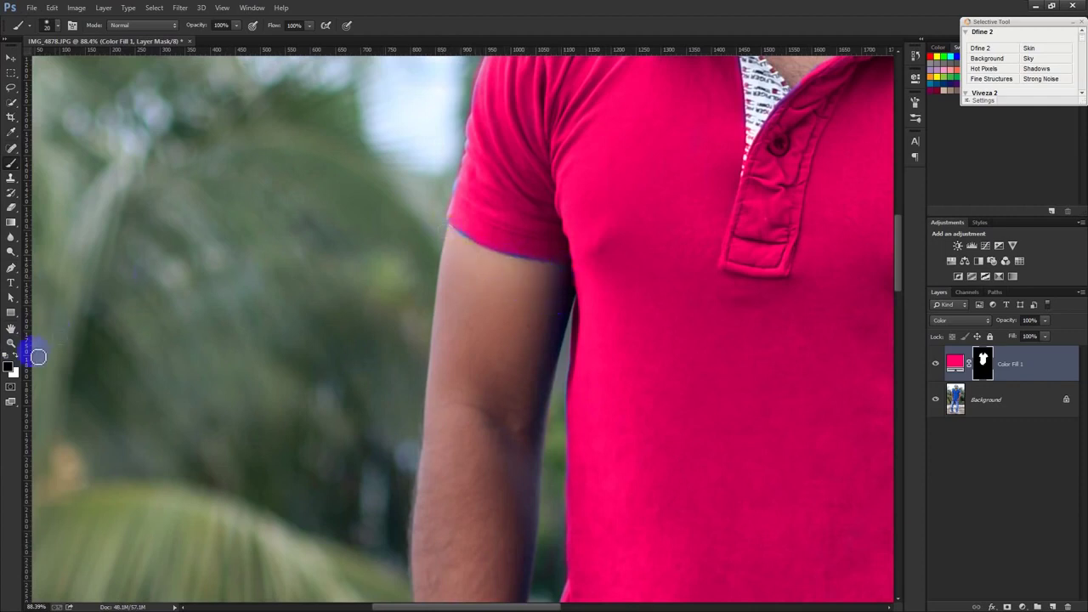
mouse_move(557, 255)
mouse_down()
mouse_move(565, 259)
mouse_move(460, 233)
mouse_up()
key(ctrl+0)
scroll(546, 316, up, 1)
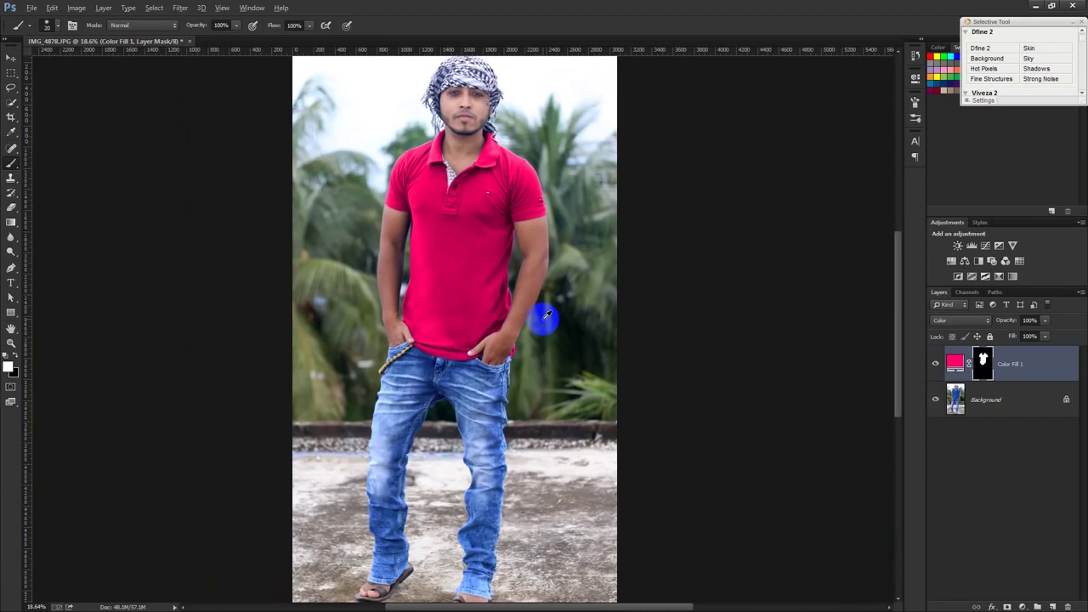
scroll(663, 421, up, 1)
Change the Color Fill 1 colour from pink to bright green #42ff00
double_click(955, 363)
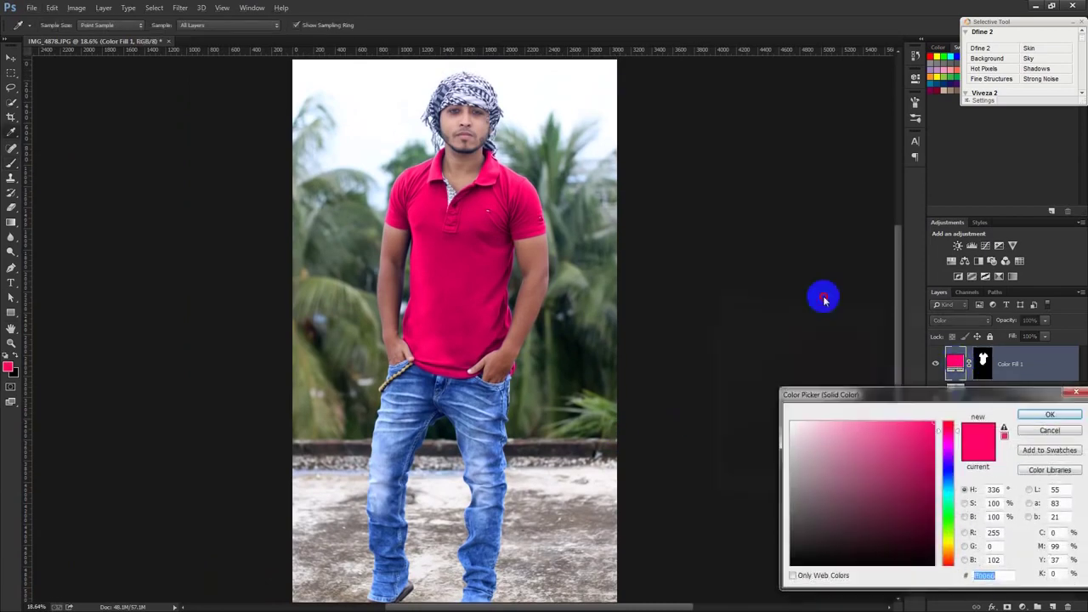
drag(911, 396, 783, 195)
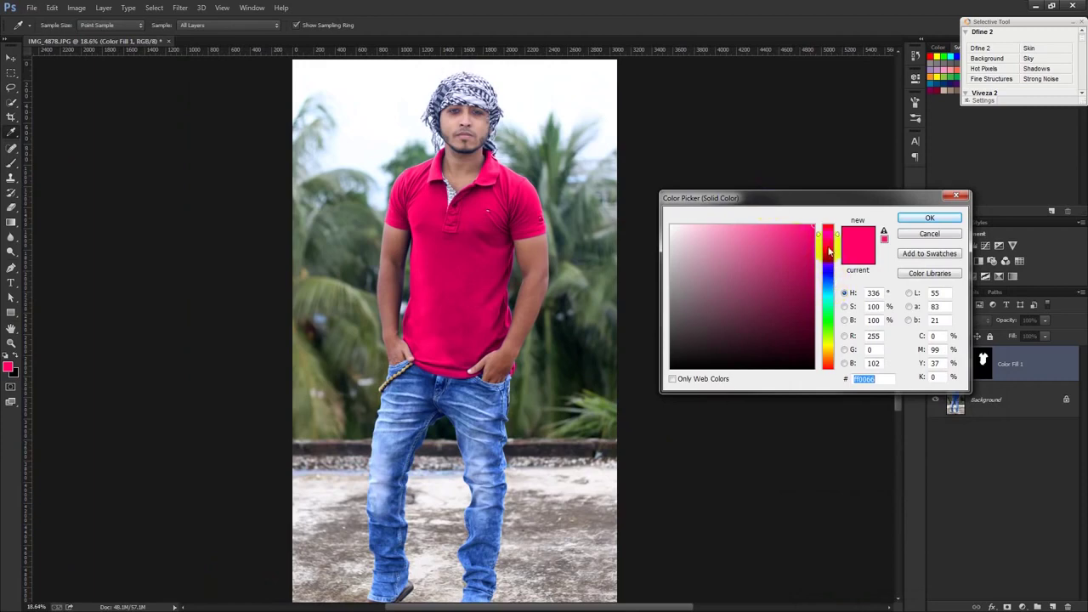
drag(829, 253, 829, 336)
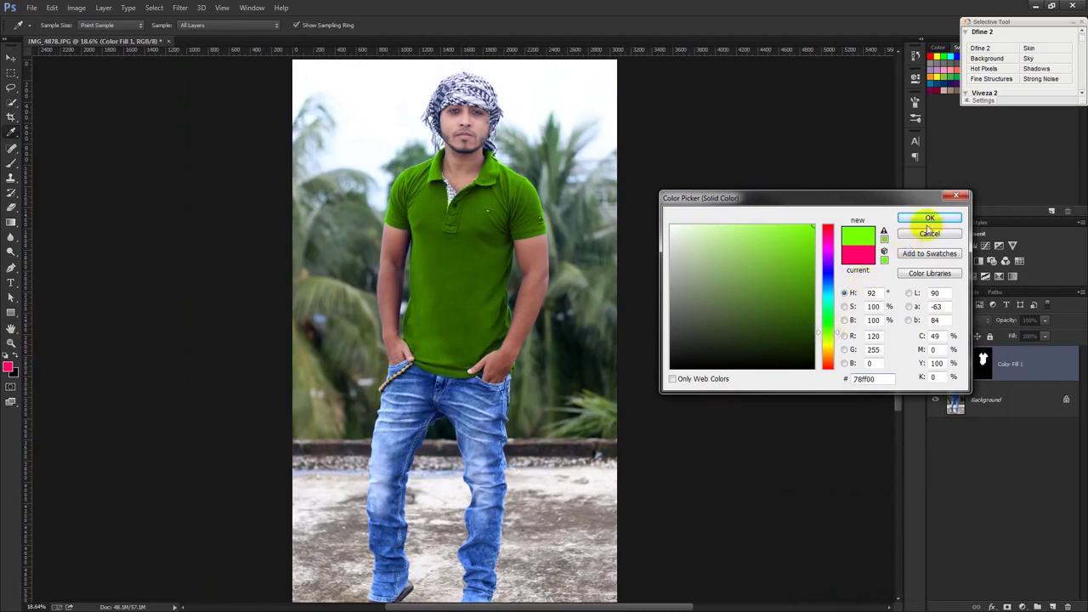
mouse_move(829, 336)
mouse_down()
mouse_move(830, 370)
mouse_move(832, 318)
mouse_move(831, 332)
mouse_up()
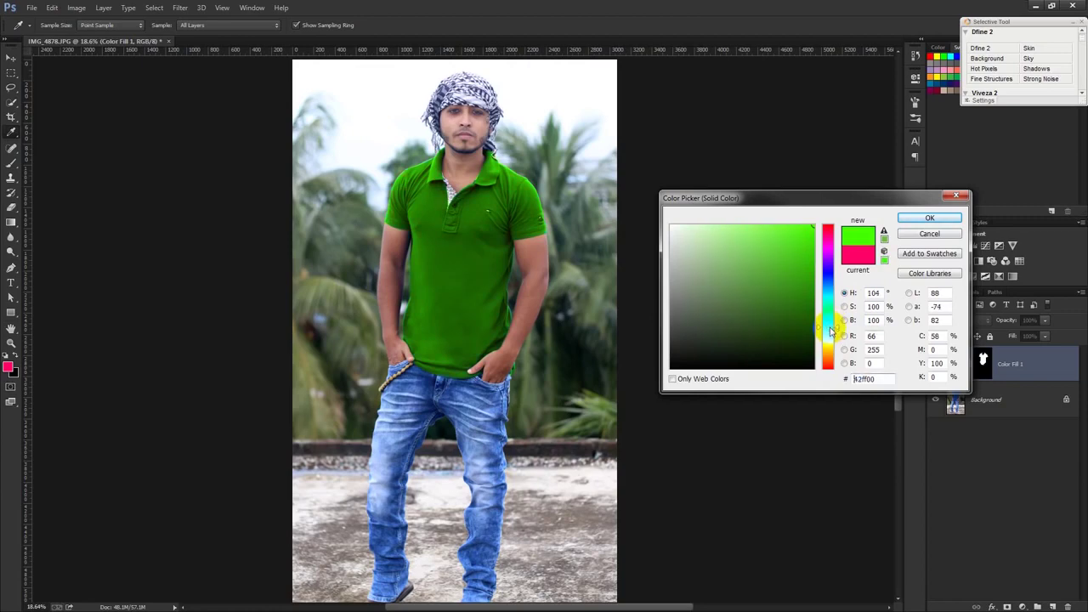
click(926, 218)
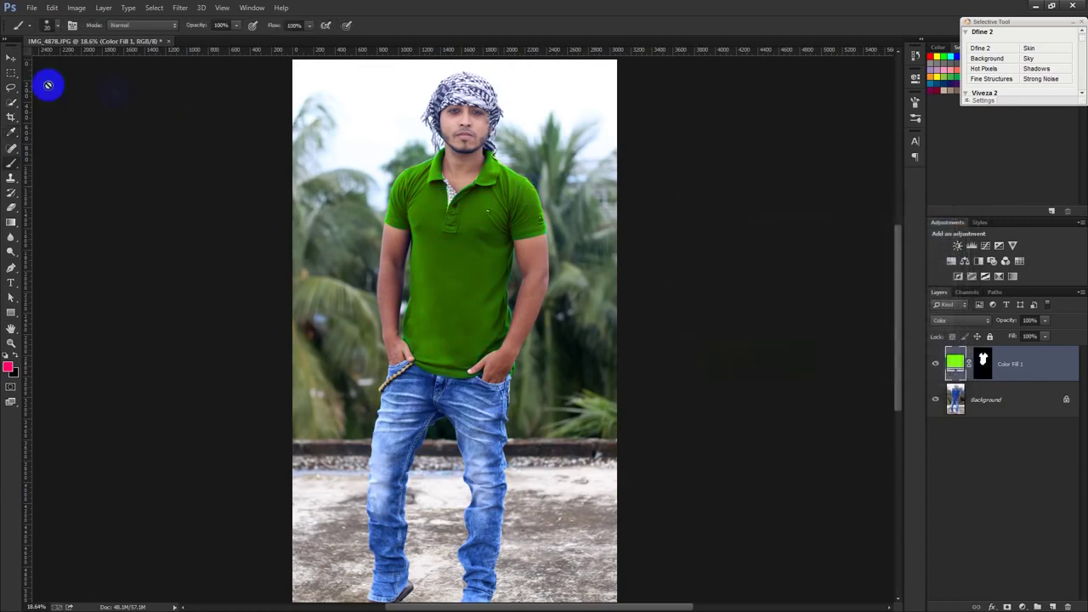
click(13, 58)
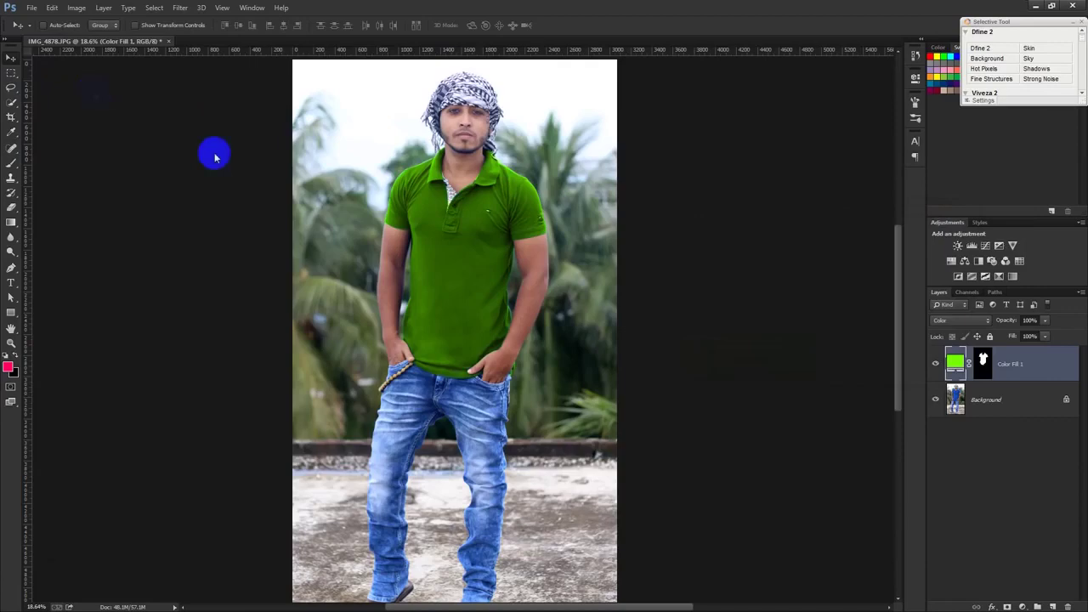
Save as 't shirt color effect' PSD, then duplicate the Color Fill 1 layer
key(ctrl+shift+s)
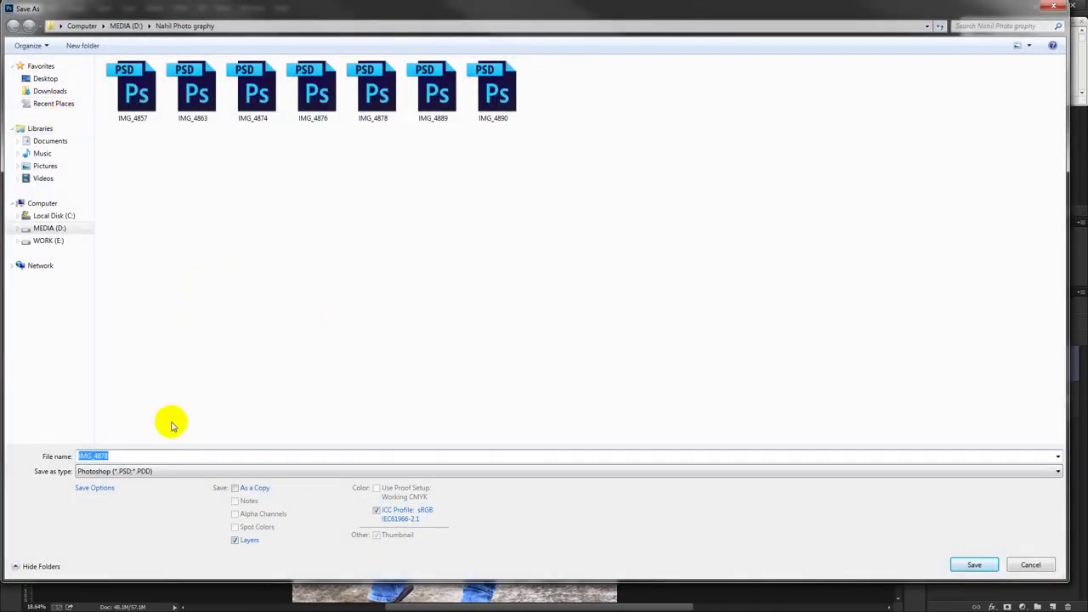
text(t c)
text(olor effect)
key(Return)
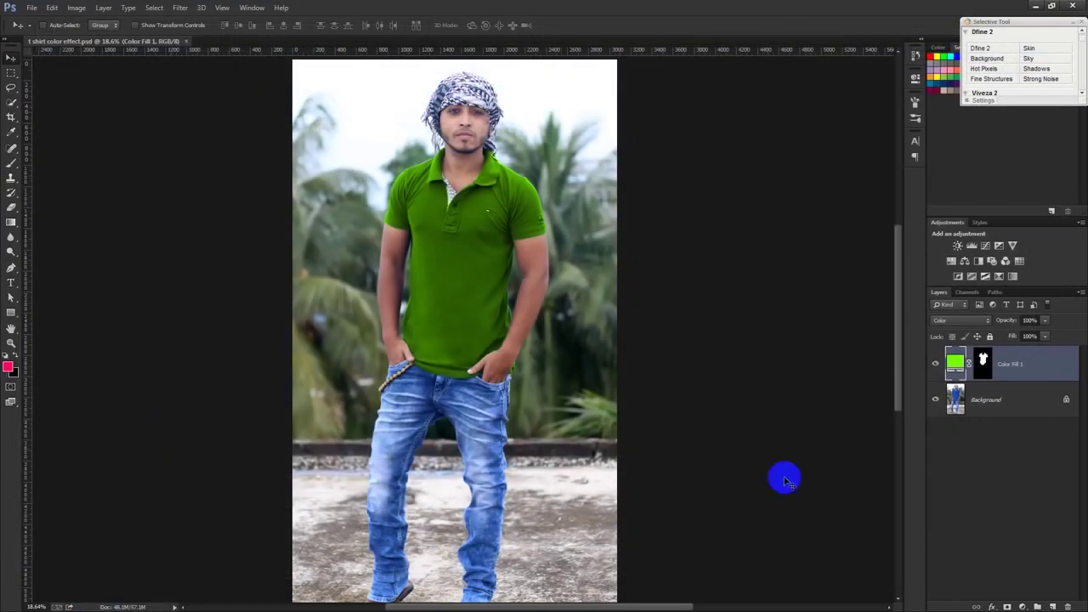
click(1026, 367)
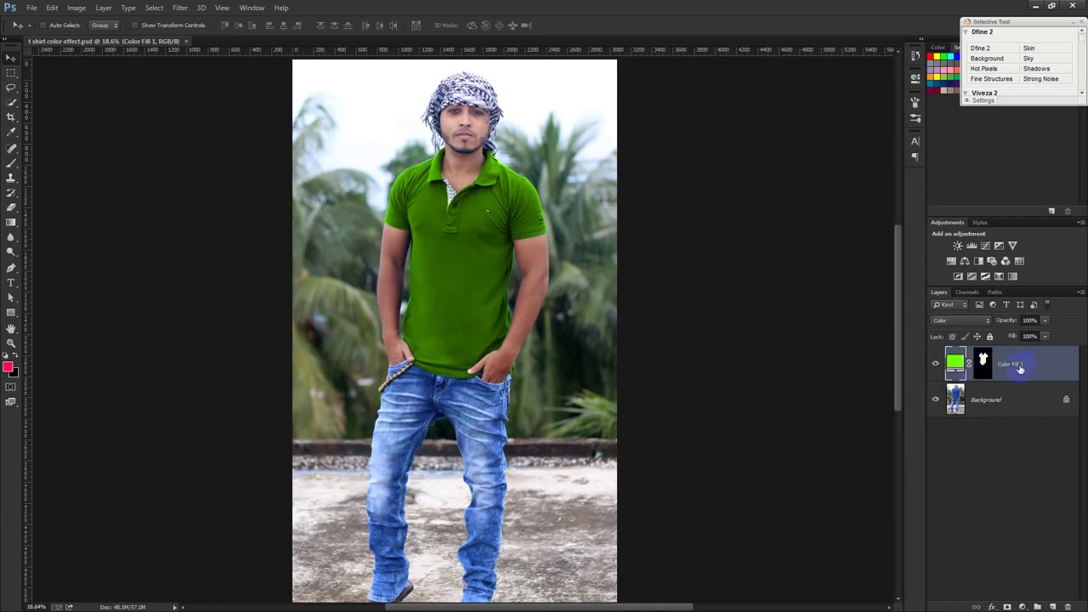
key(ctrl+j)
Hide the green layer and set the copied fill layer to pink ff00a2
click(935, 399)
click(955, 363)
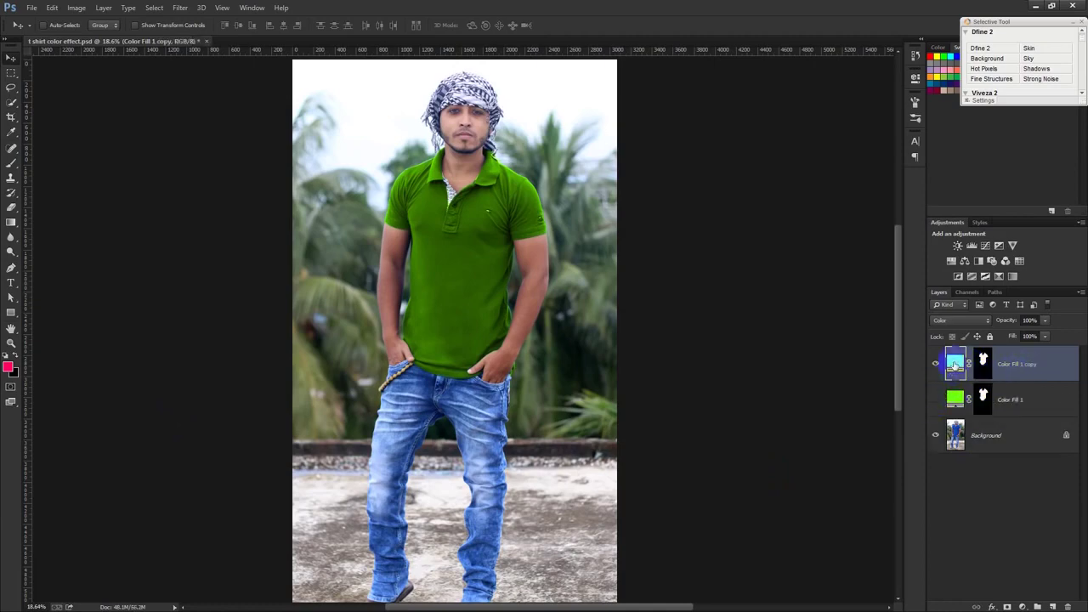
drag(828, 327, 828, 240)
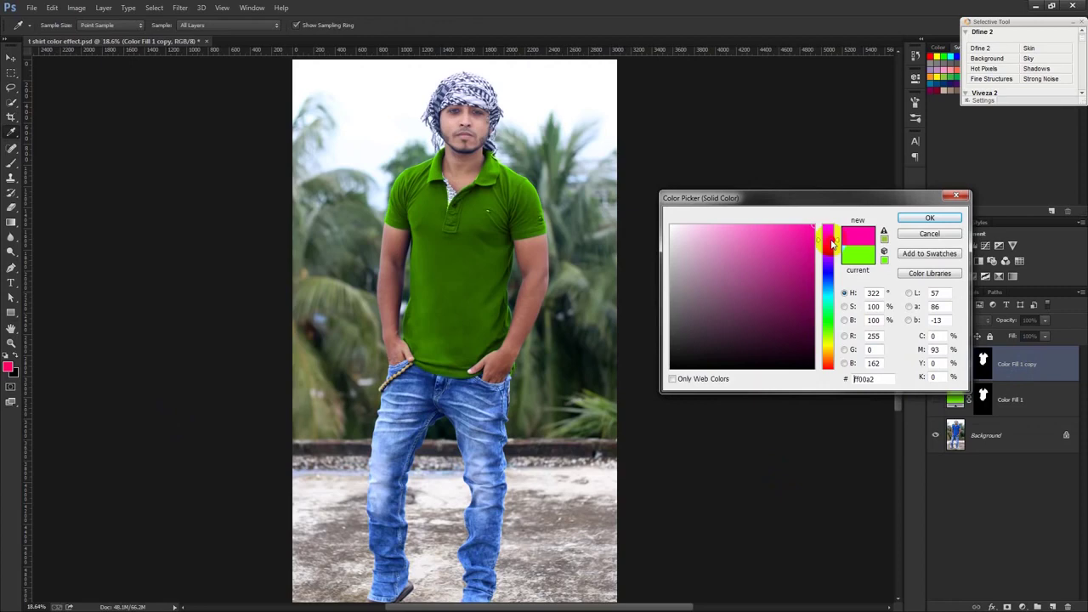
click(928, 218)
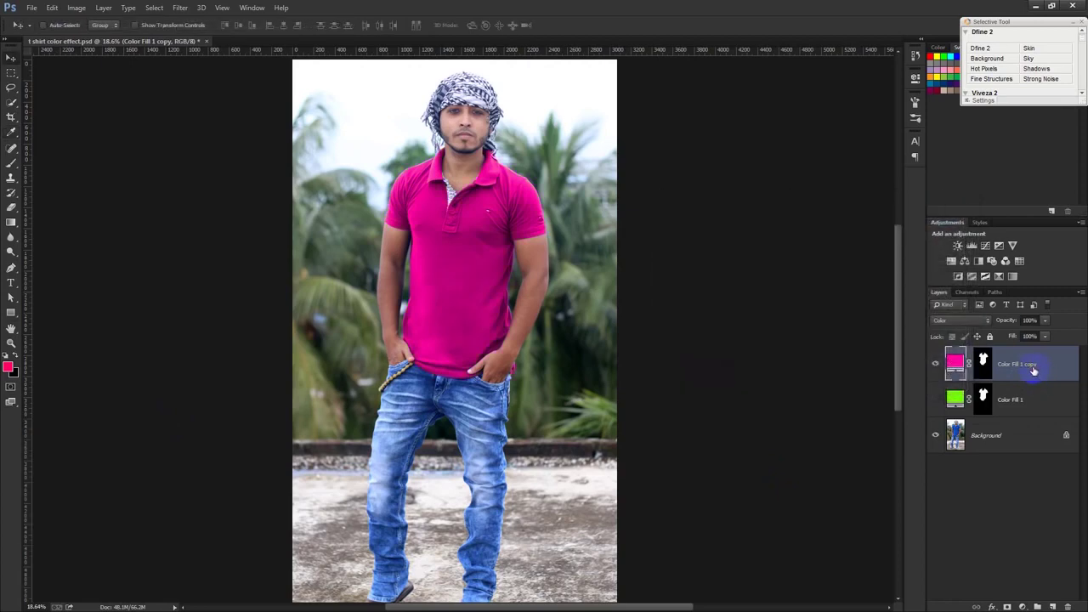
Duplicate the pink layer and set the new copy's fill to orange ff6c00
key(ctrl+j)
click(935, 400)
double_click(955, 362)
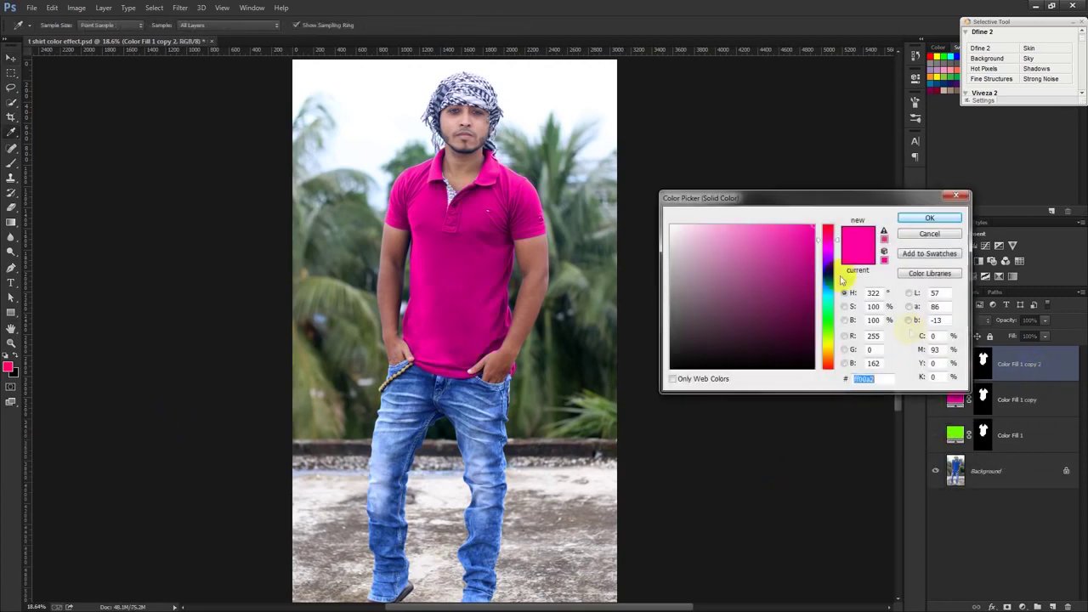
drag(827, 281, 830, 364)
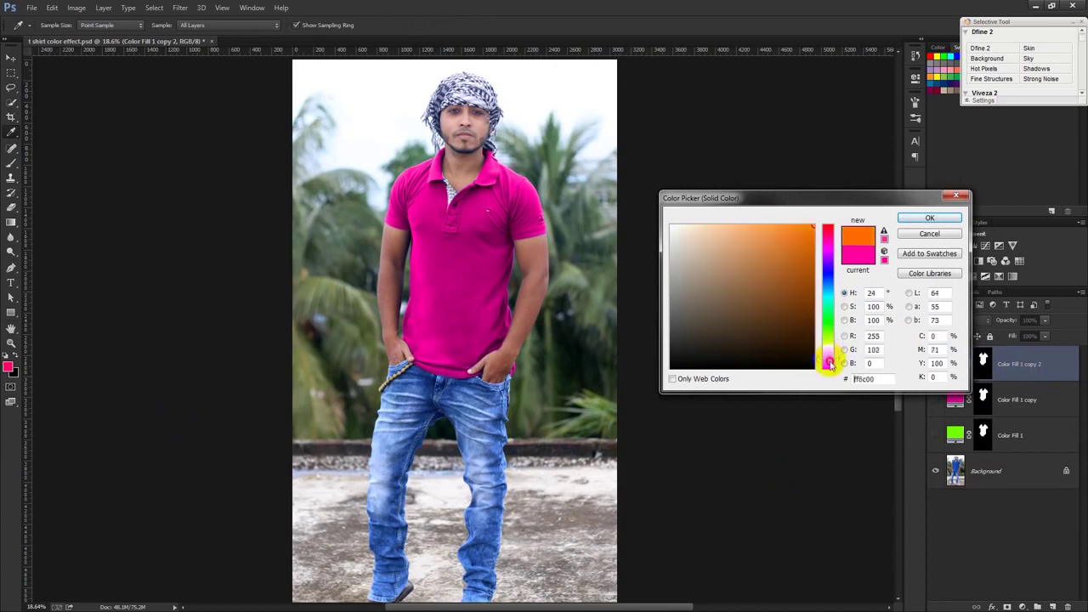
click(908, 219)
Rename the three fill layers Orange, pink and Green, leaving all hidden
click(1014, 367)
double_click(1013, 364)
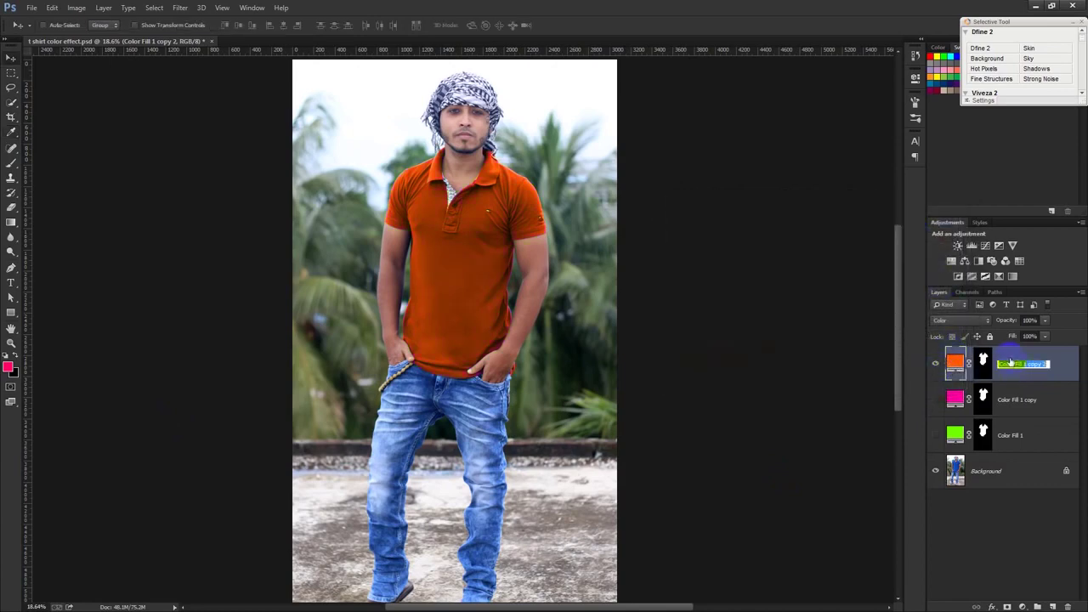
text(Or)
text(ange)
key(Return)
double_click(1019, 398)
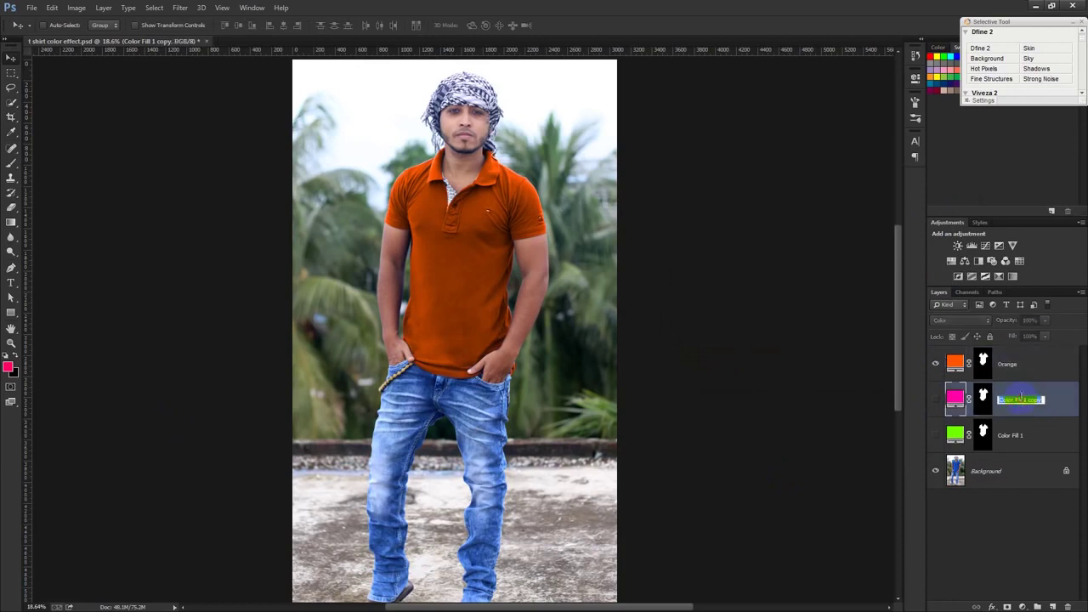
text(pink)
key(Return)
double_click(1018, 435)
text(Green)
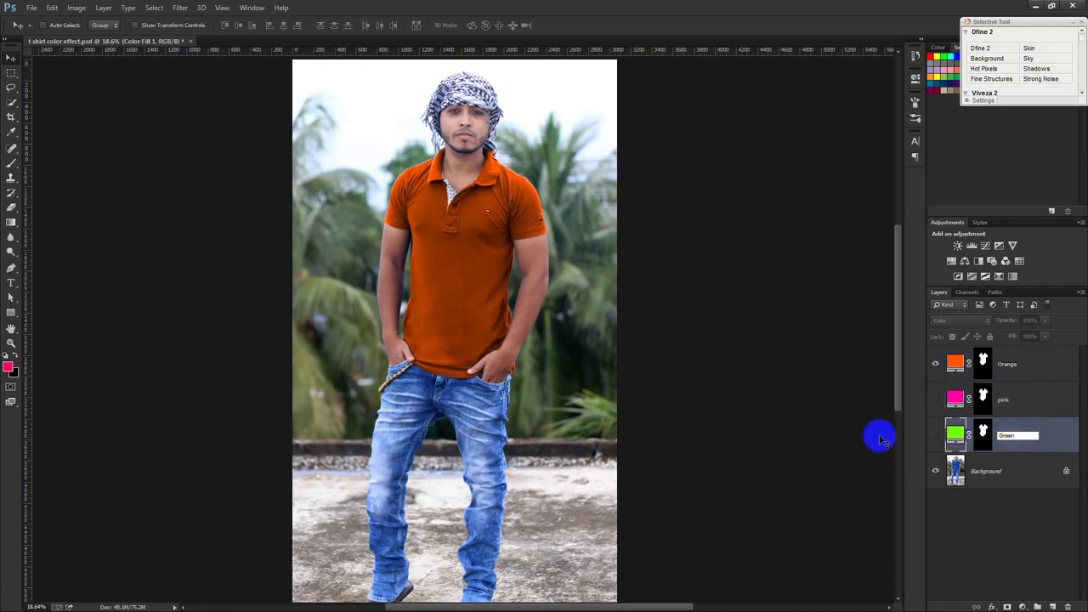
key(Return)
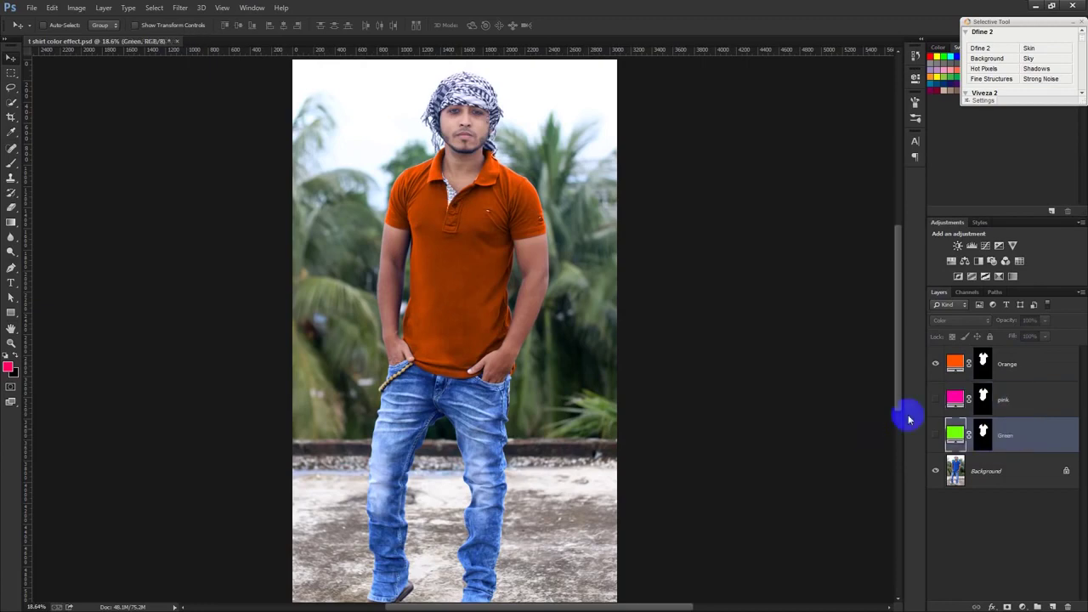
click(935, 363)
click(935, 435)
click(936, 435)
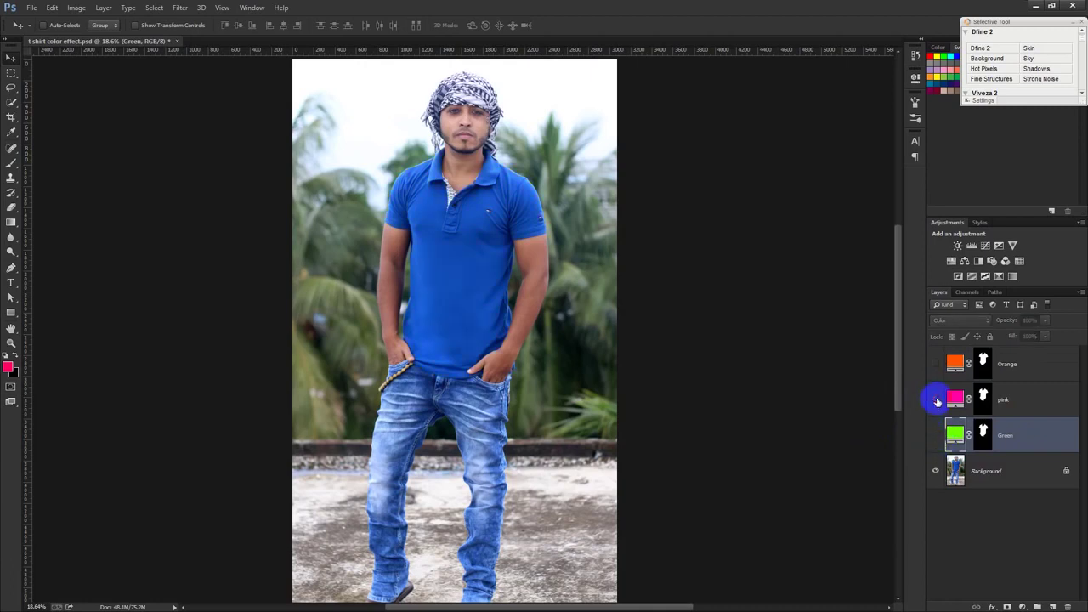
Turn on the pink fill layer's visibility so the shirt shows magenta
click(936, 364)
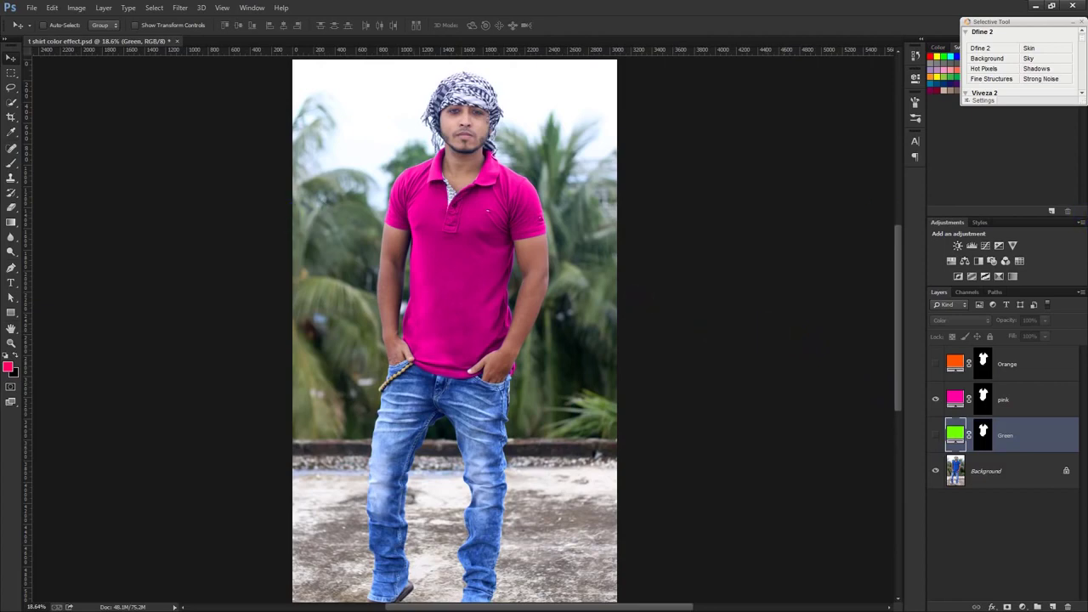
Sample the red of the cartoon cap with the Eyedropper
drag(841, 171, 522, 36)
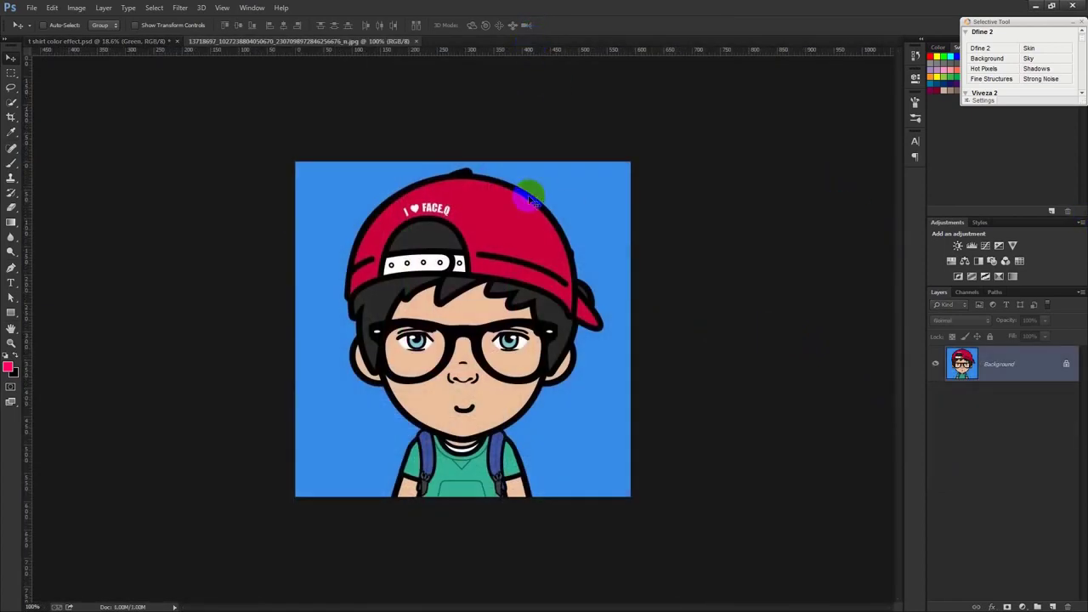
click(11, 131)
click(470, 191)
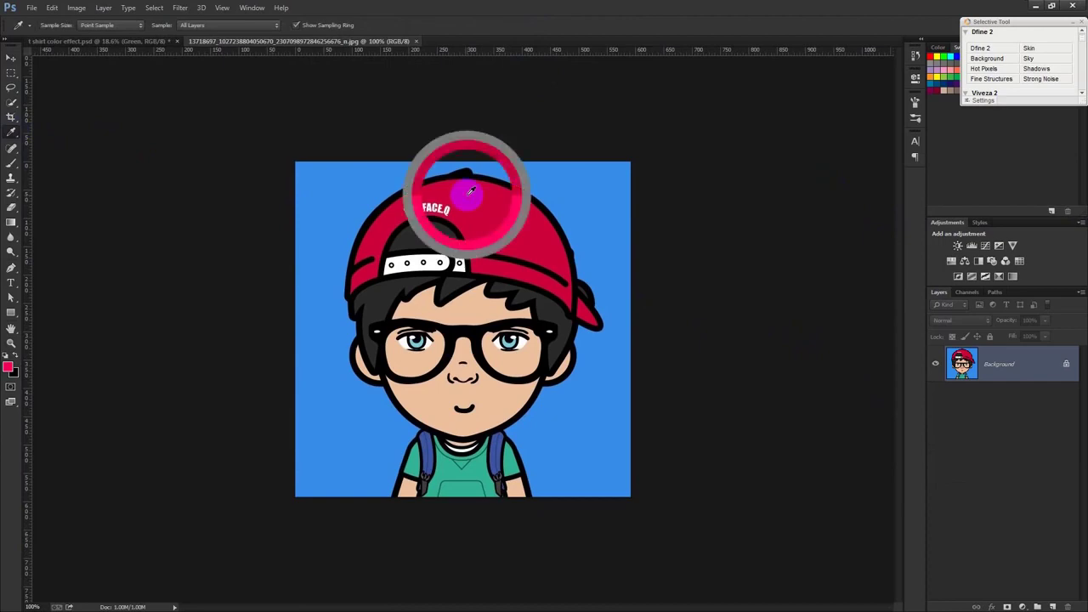
click(156, 42)
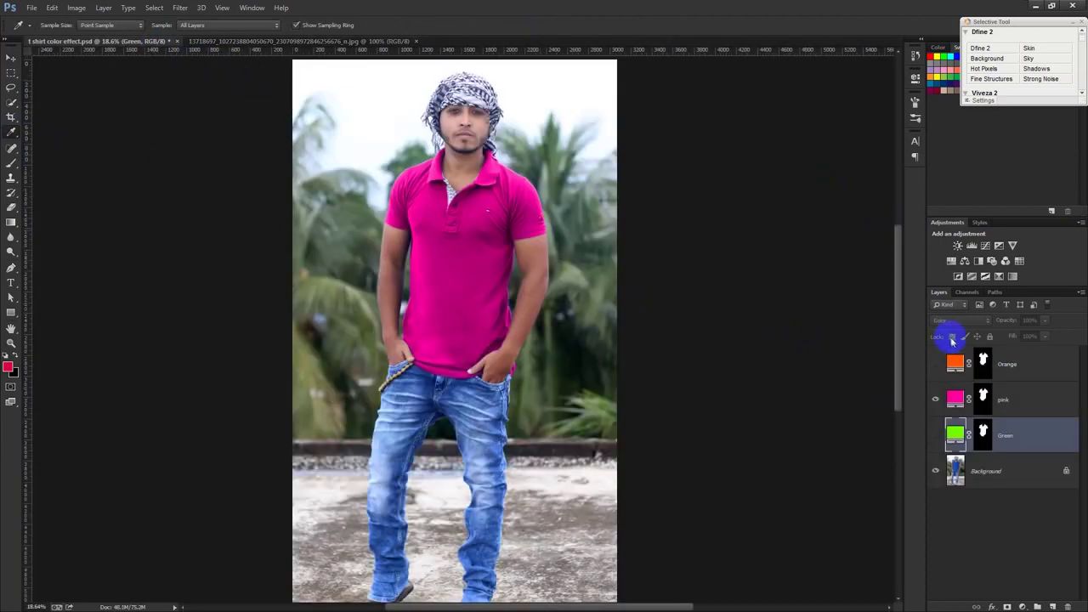
Set the pink layer's fill to the sampled cap red #cc0138
double_click(954, 398)
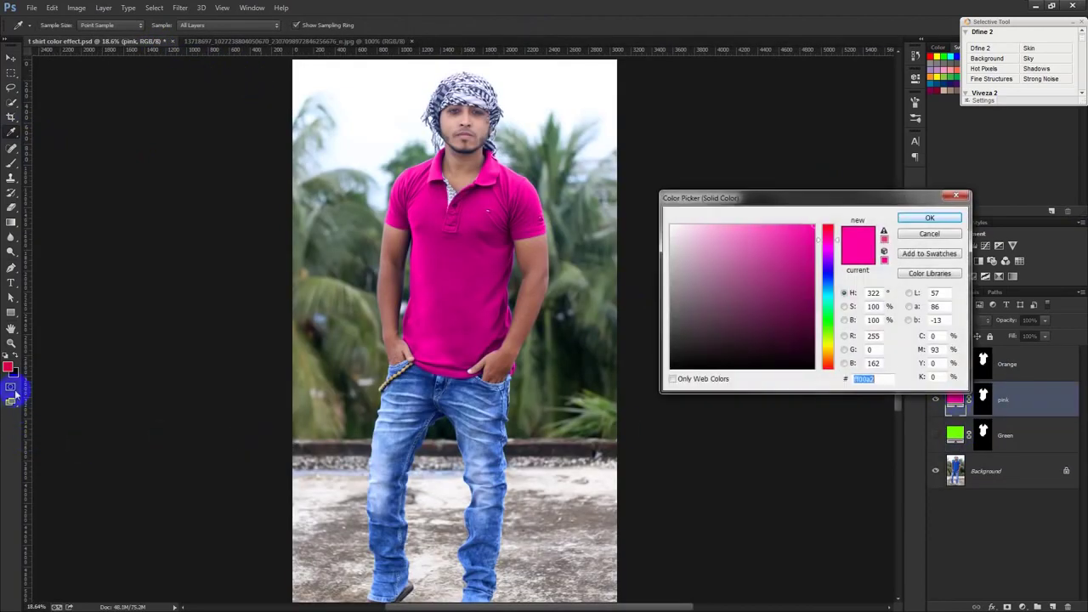
click(10, 367)
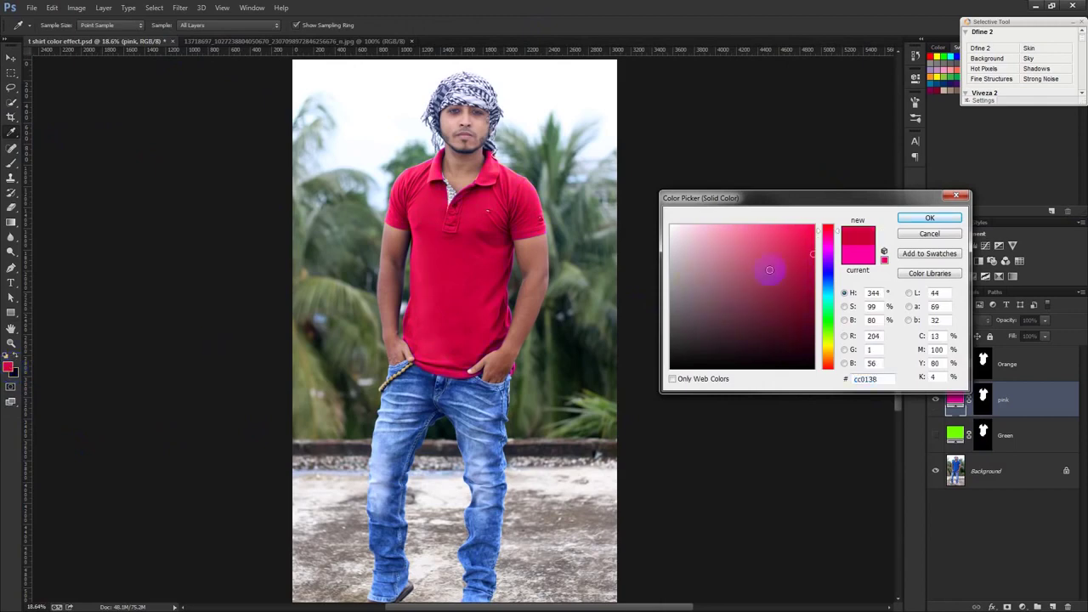
click(931, 218)
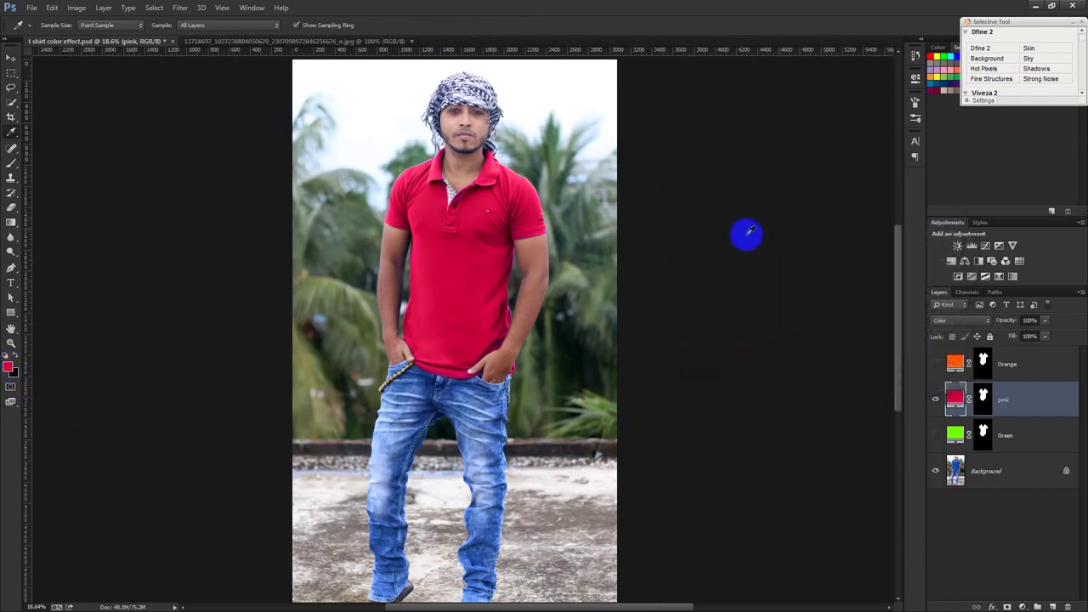
click(10, 57)
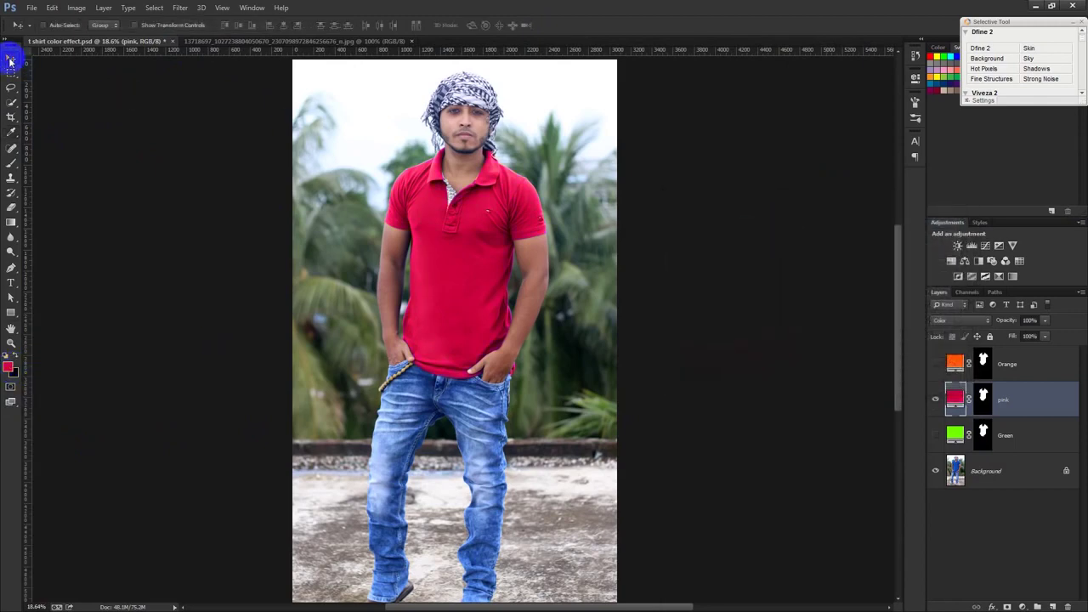